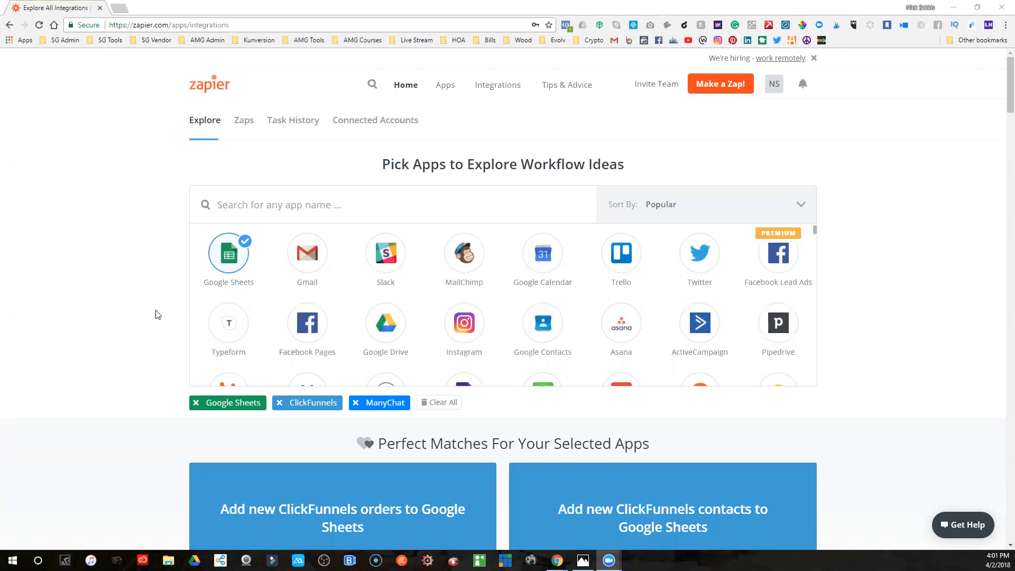
# Step: Open the list of existing Zaps from the home page and look through them
pyautogui.click(407, 91)
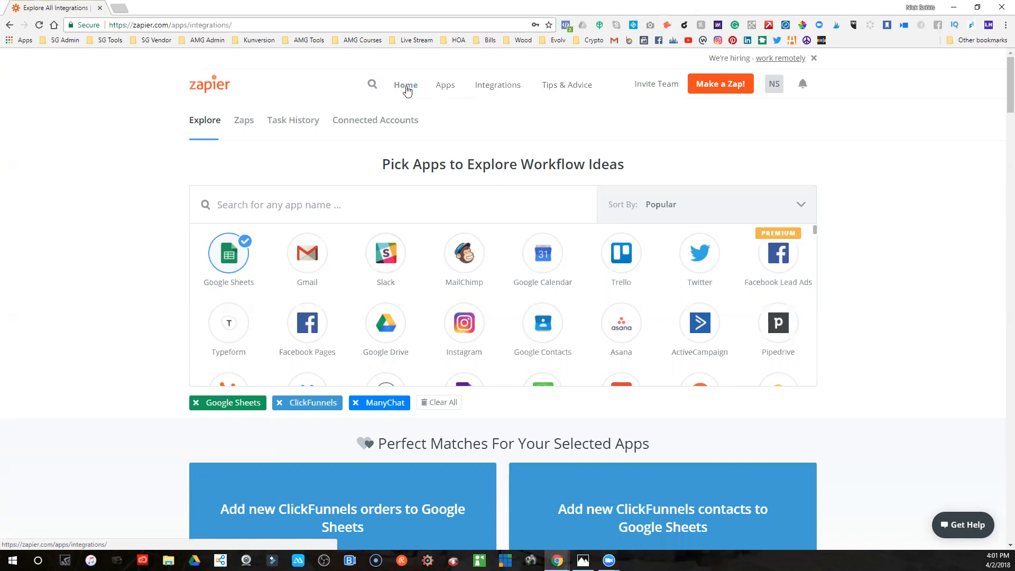
pyautogui.click(245, 128)
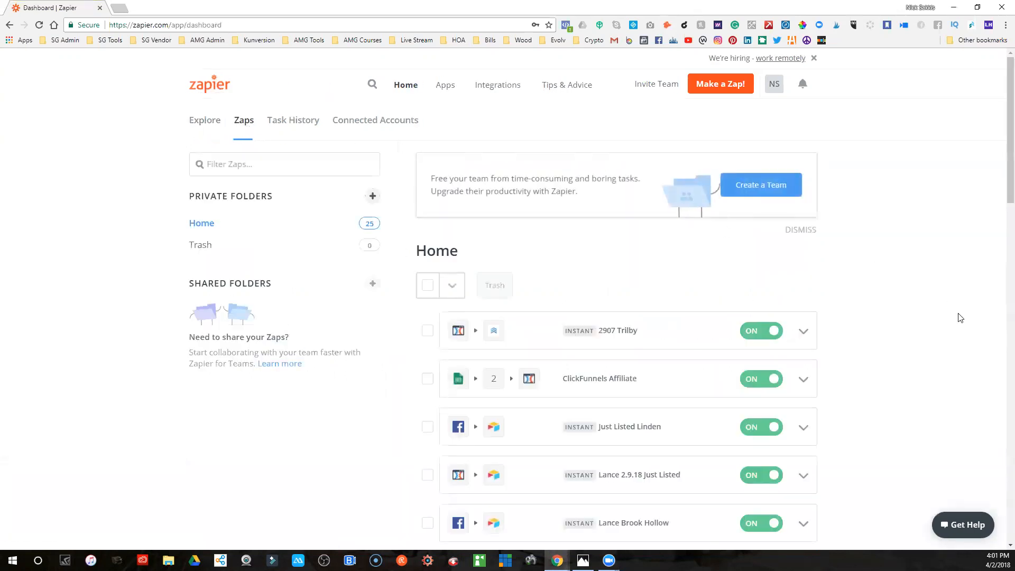
pyautogui.scroll(-3, 921, 302)
pyautogui.scroll(-15, 920, 301)
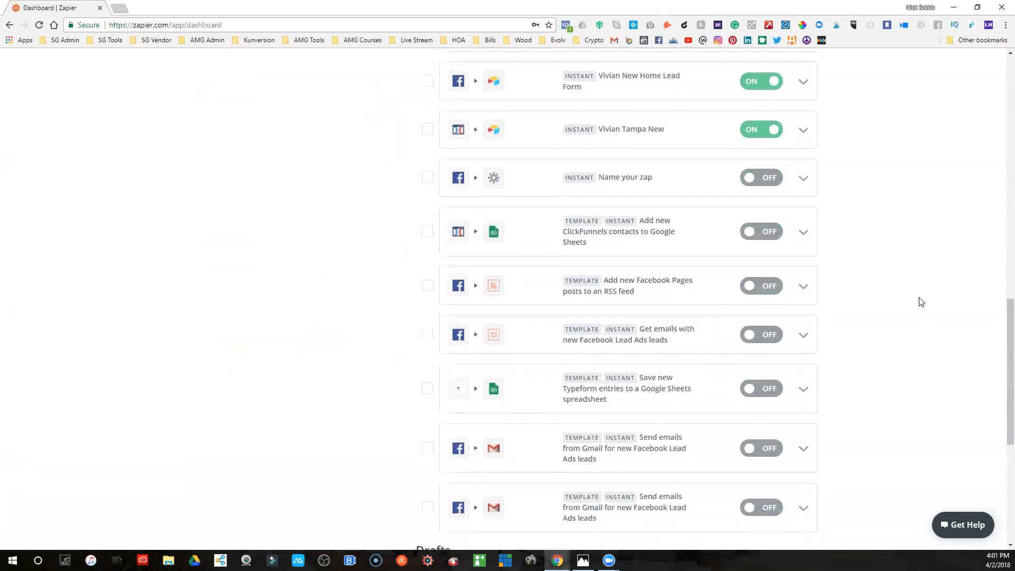
pyautogui.scroll(-3, 920, 302)
pyautogui.scroll(20, 919, 302)
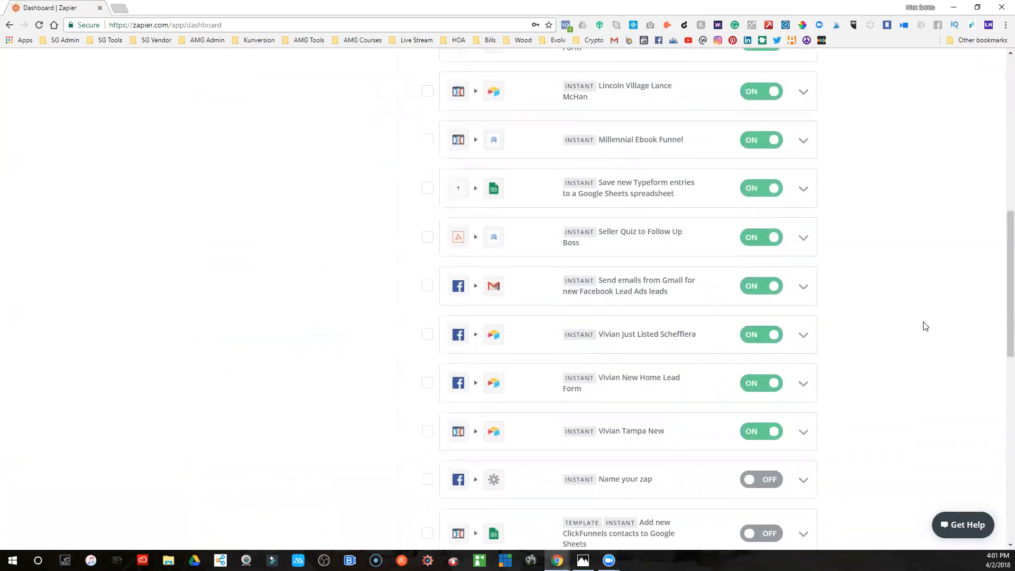
pyautogui.scroll(3, 928, 335)
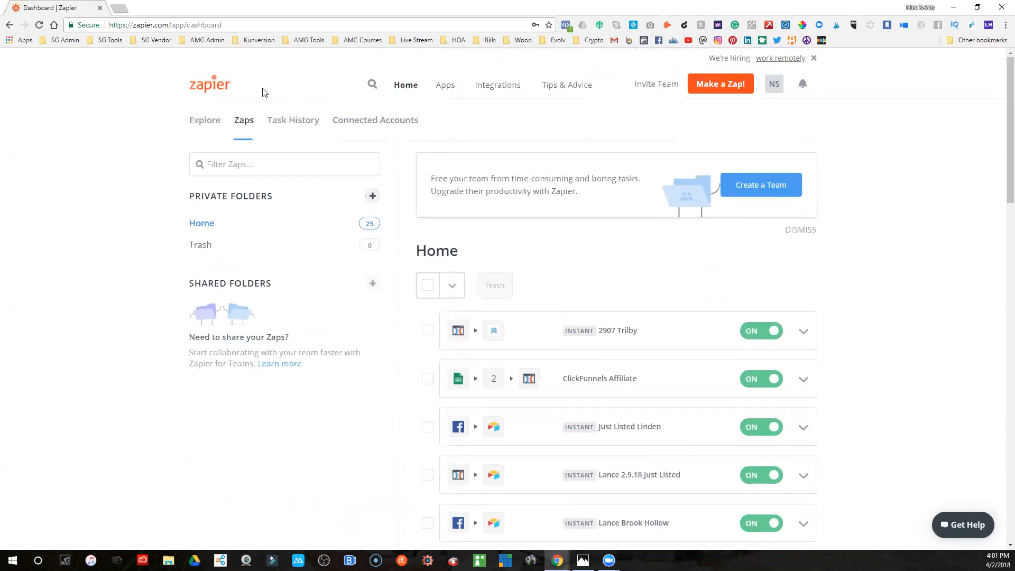
# Step: Return to the Explore page and browse the popular apps available for integration
pyautogui.click(204, 89)
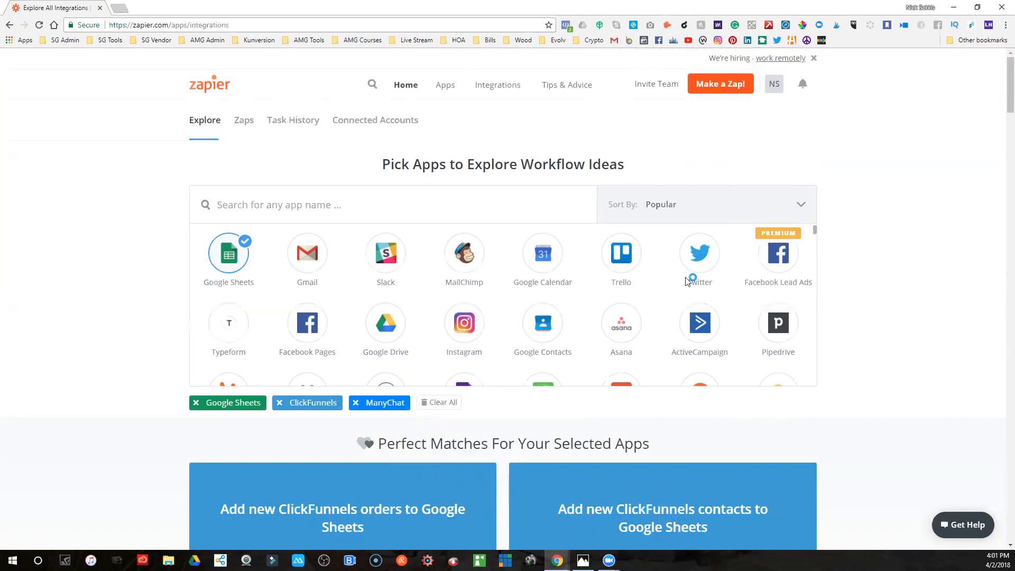
pyautogui.scroll(-2, 731, 342)
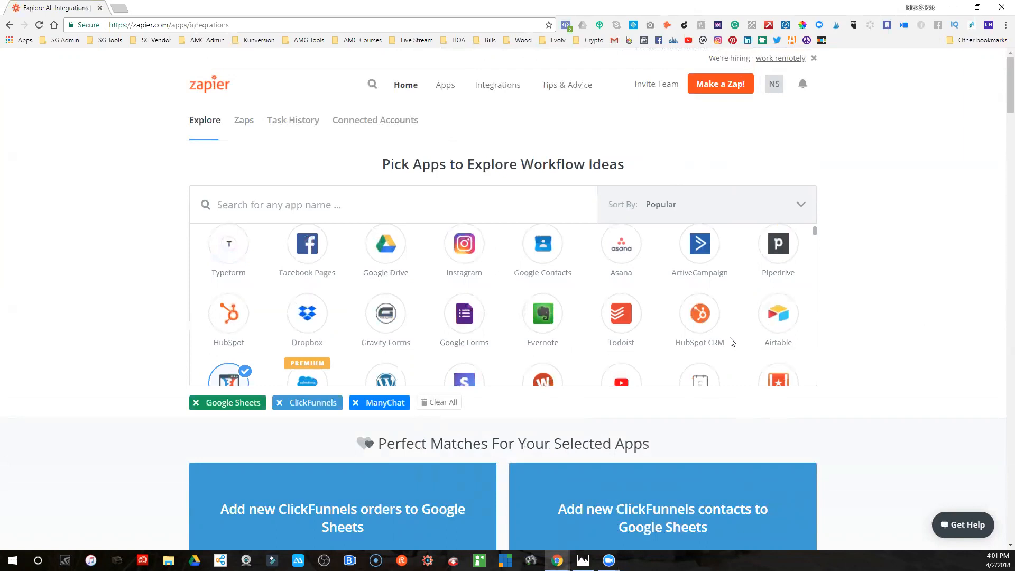
pyautogui.scroll(-1, 731, 342)
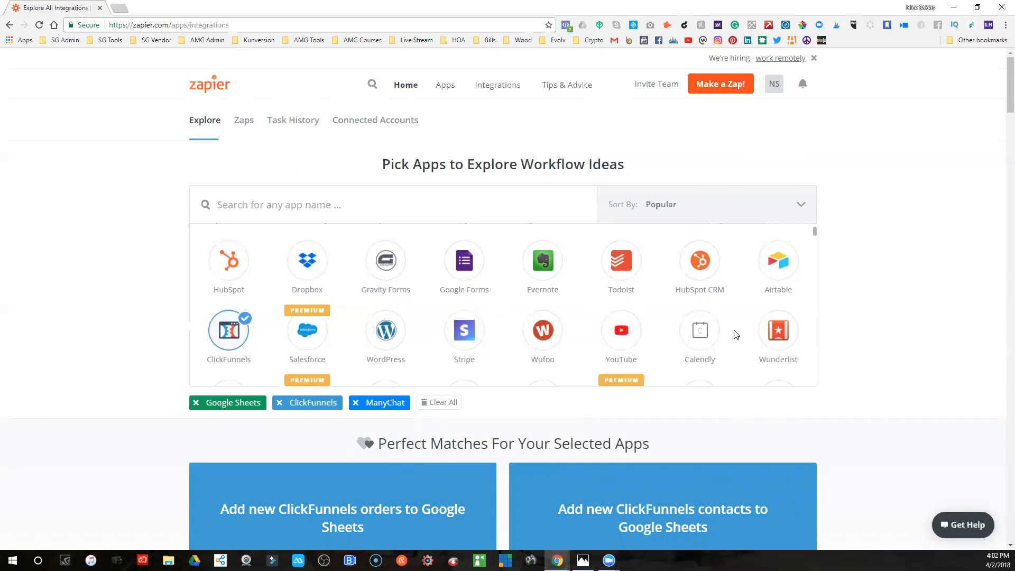
pyautogui.scroll(-2, 736, 334)
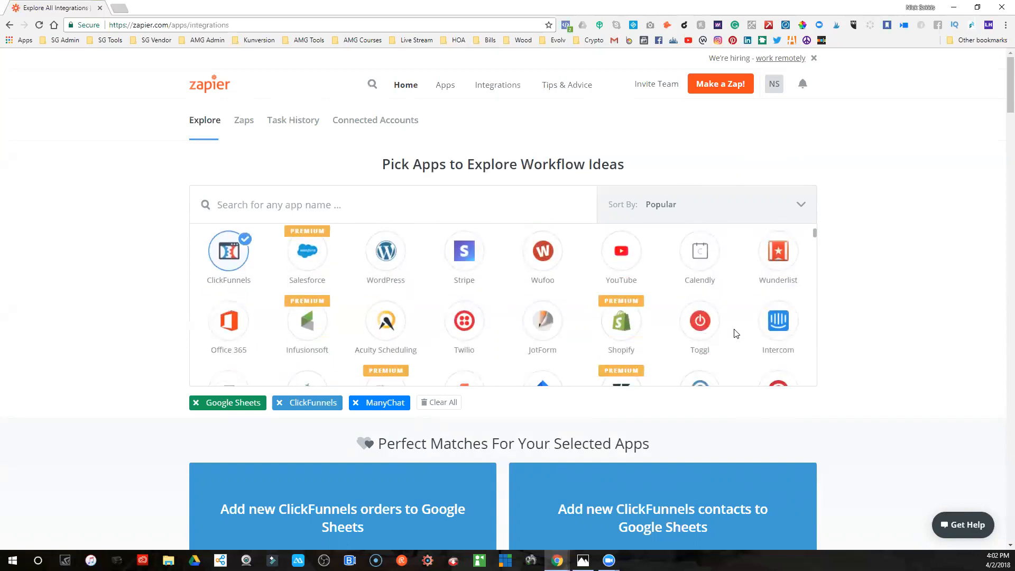
pyautogui.scroll(-2, 736, 333)
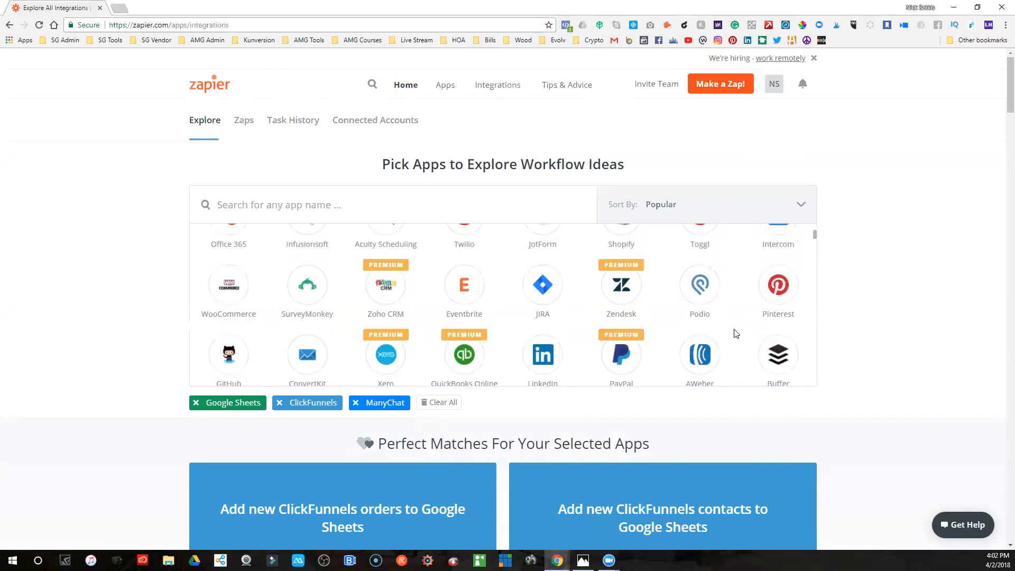
pyautogui.scroll(-2, 736, 333)
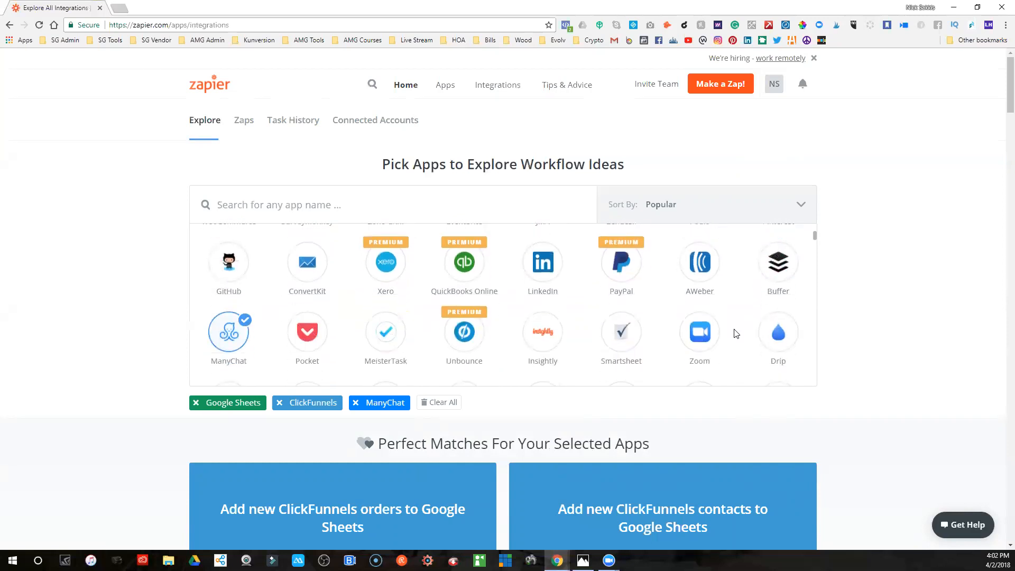
pyautogui.scroll(-1, 736, 334)
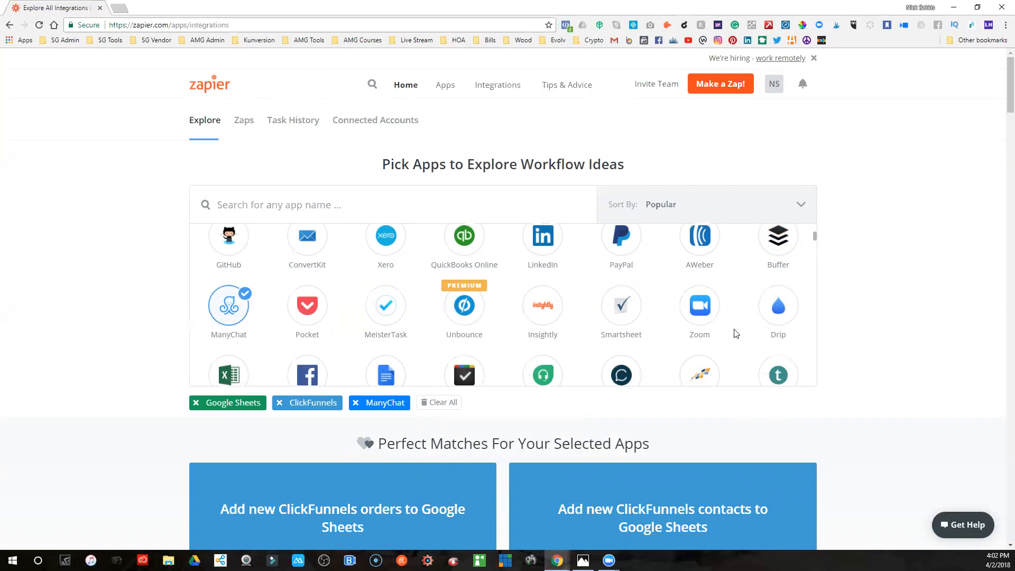
pyautogui.scroll(-7, 736, 333)
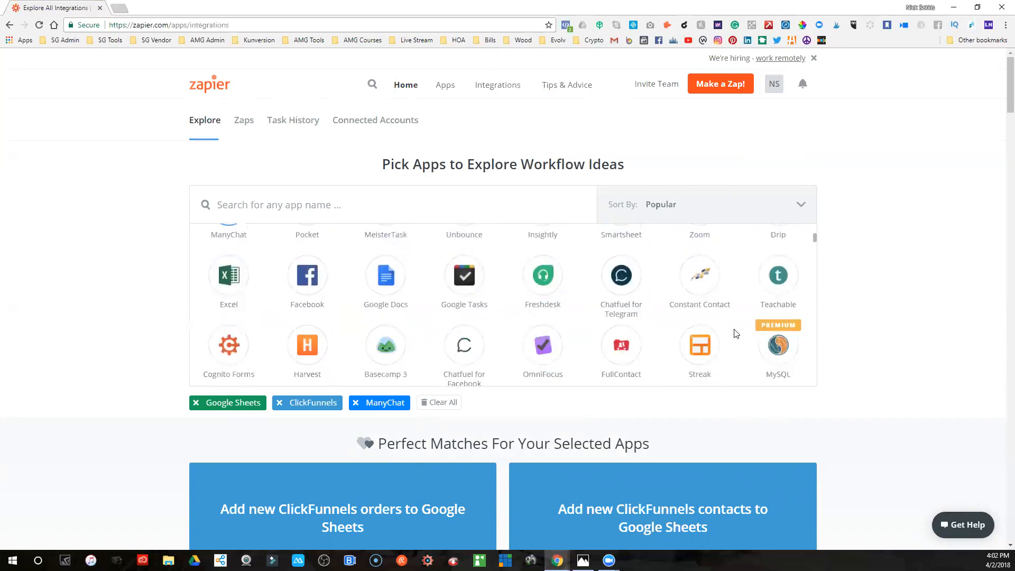
pyautogui.scroll(7, 736, 333)
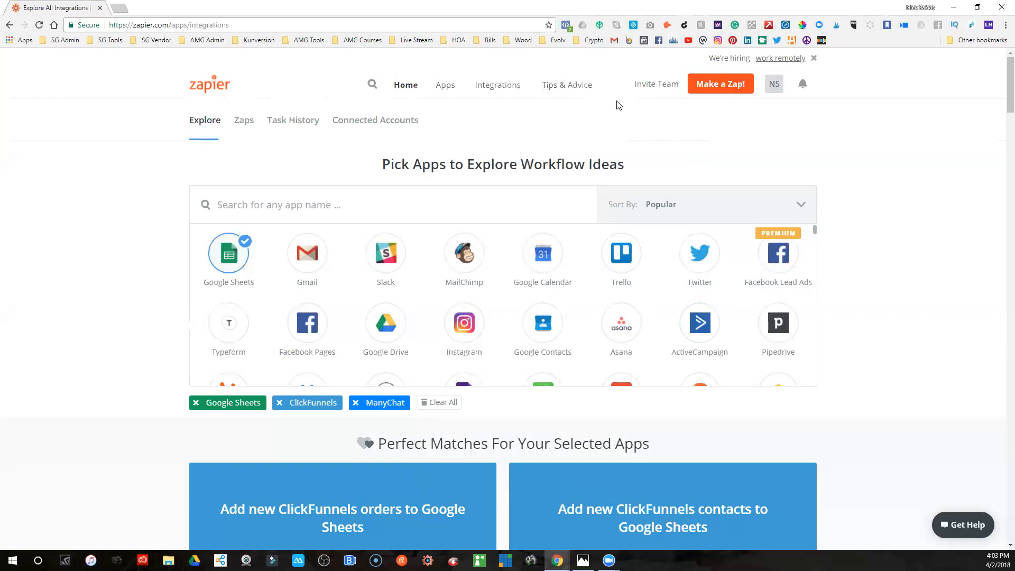
# Step: Create a new Zap and choose ClickFunnels from the full list of connected apps as its trigger app
pyautogui.click(724, 92)
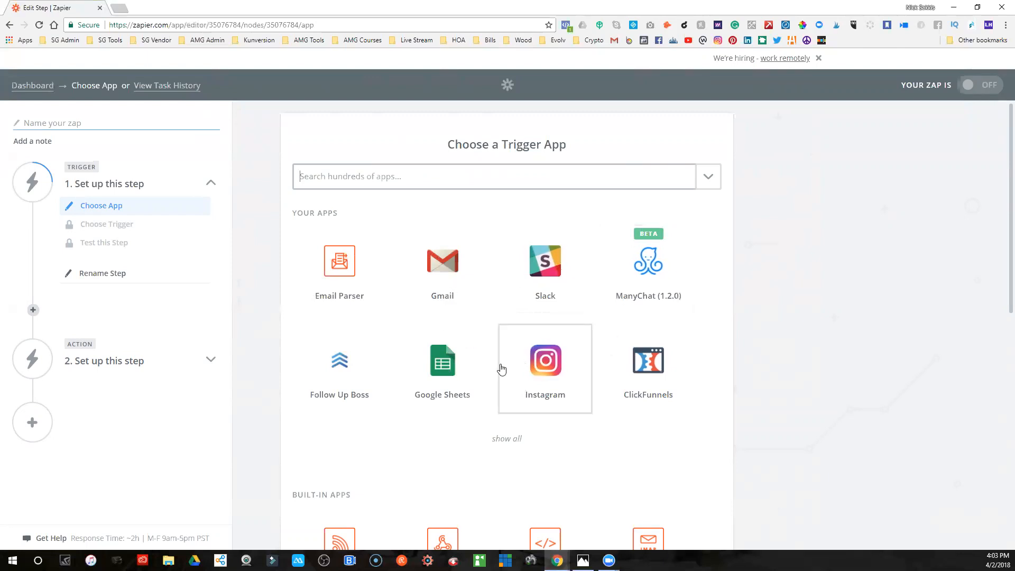
pyautogui.click(506, 438)
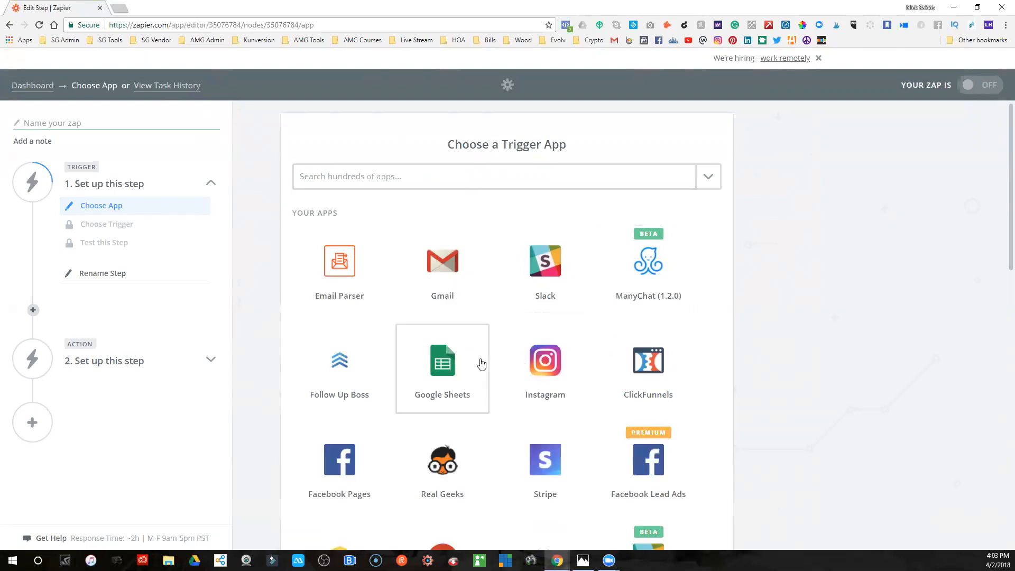
pyautogui.scroll(-3, 494, 380)
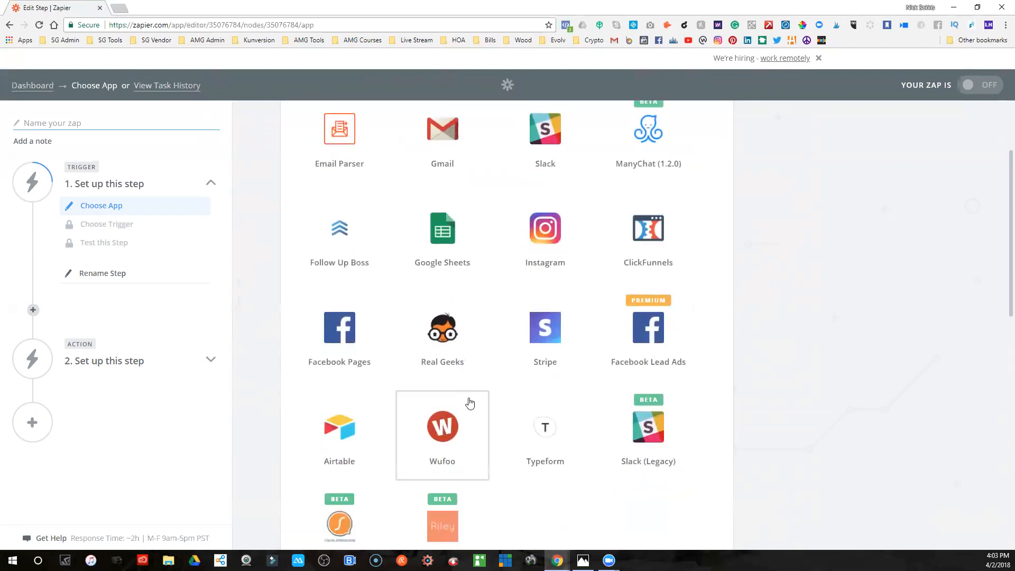
pyautogui.scroll(-2, 471, 402)
pyautogui.scroll(4, 538, 412)
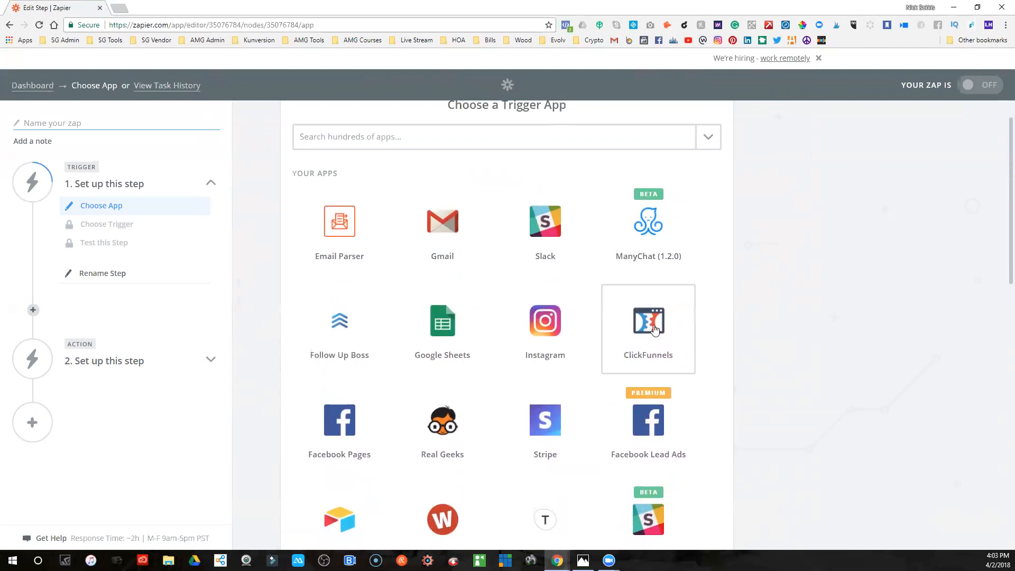
pyautogui.scroll(1, 645, 326)
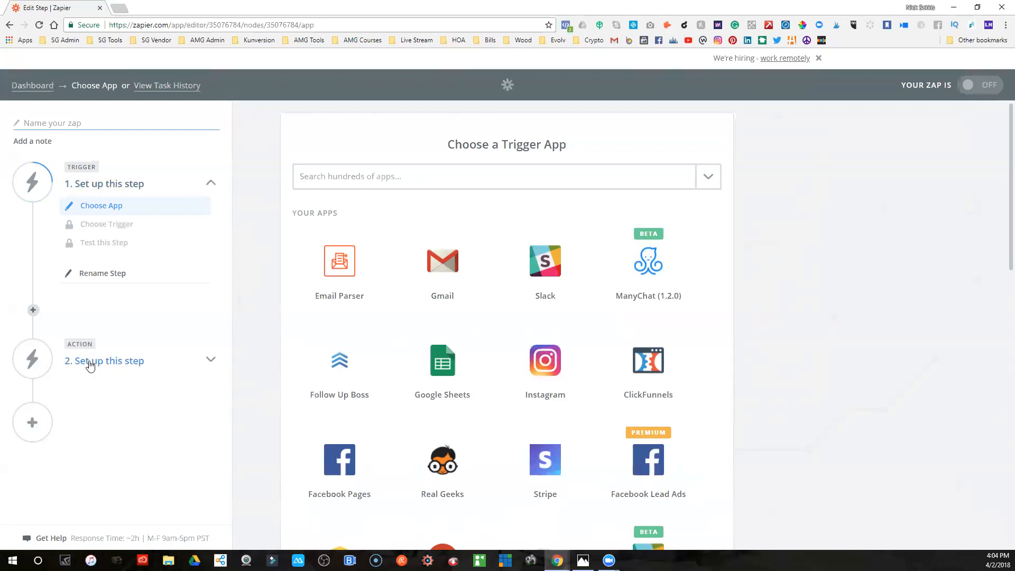
pyautogui.click(660, 359)
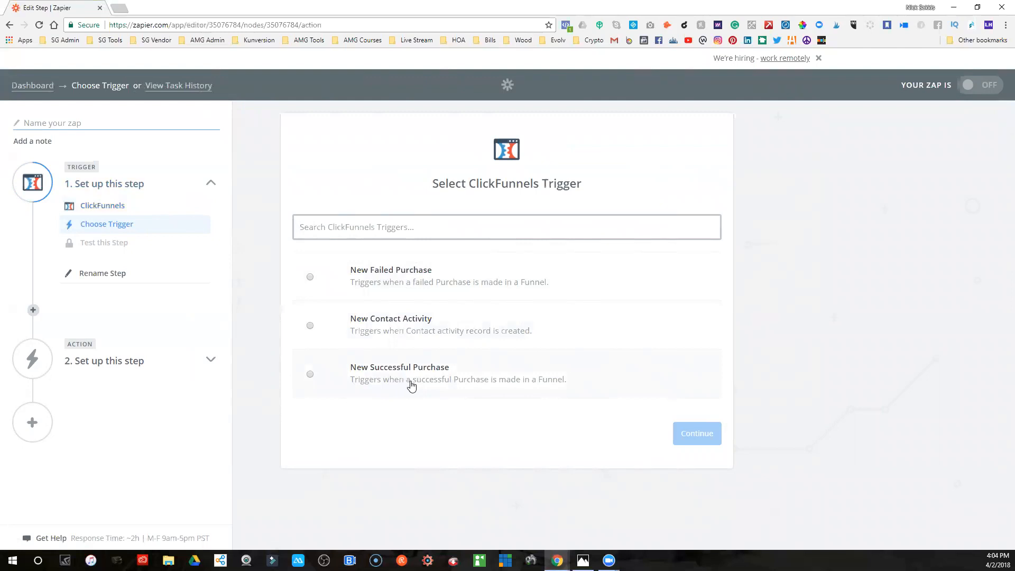
# Step: Set the ClickFunnels trigger to New Contact Activity and save it with ClickFunnels Account #1
pyautogui.click(398, 326)
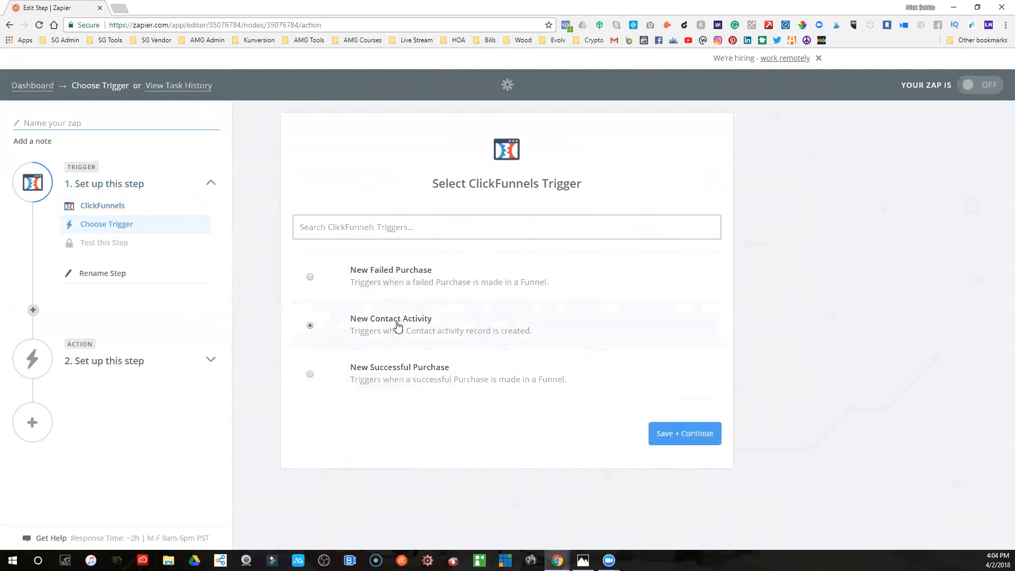
pyautogui.click(691, 439)
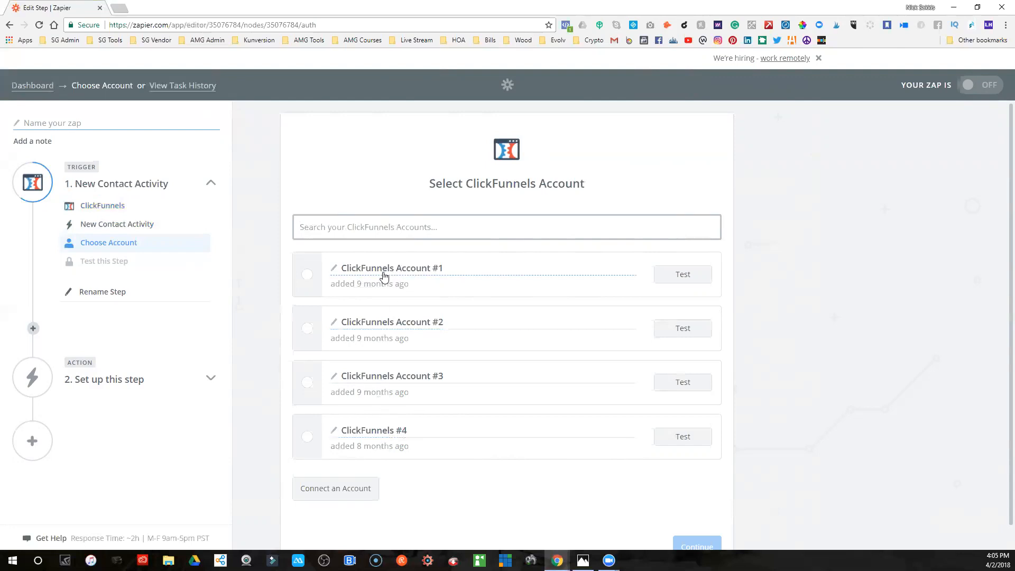
pyautogui.click(307, 276)
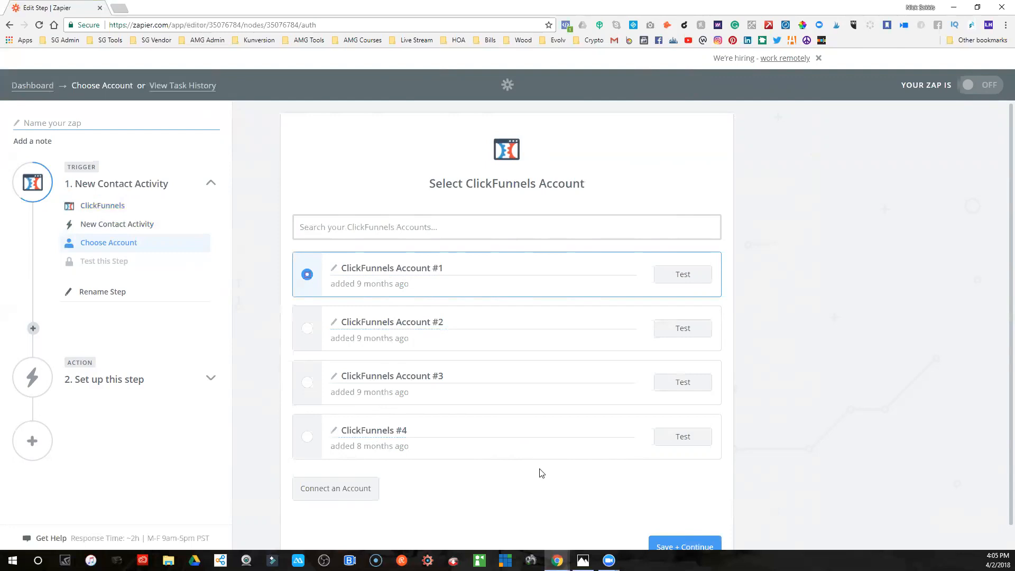
pyautogui.scroll(-1, 540, 472)
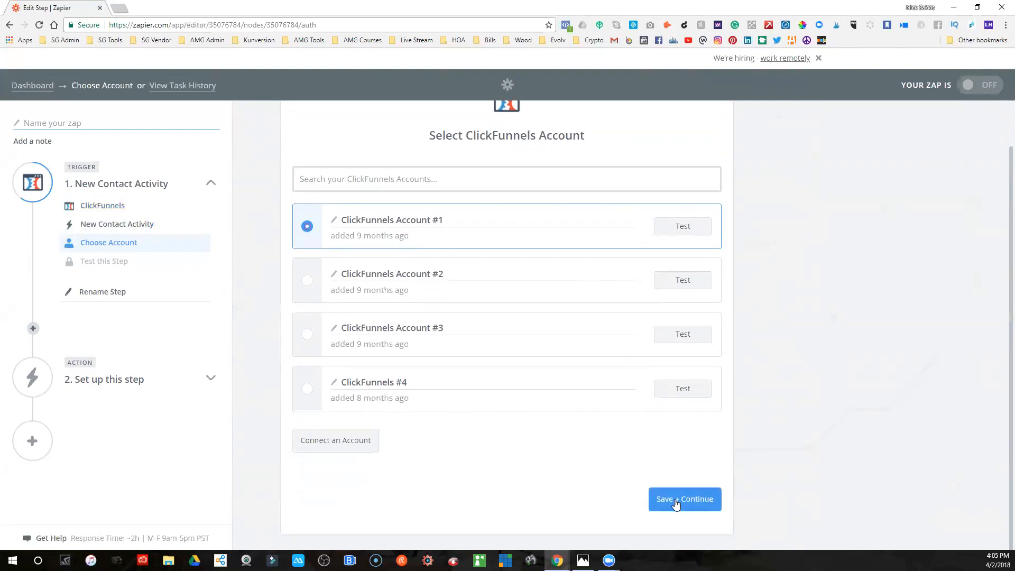
pyautogui.click(705, 507)
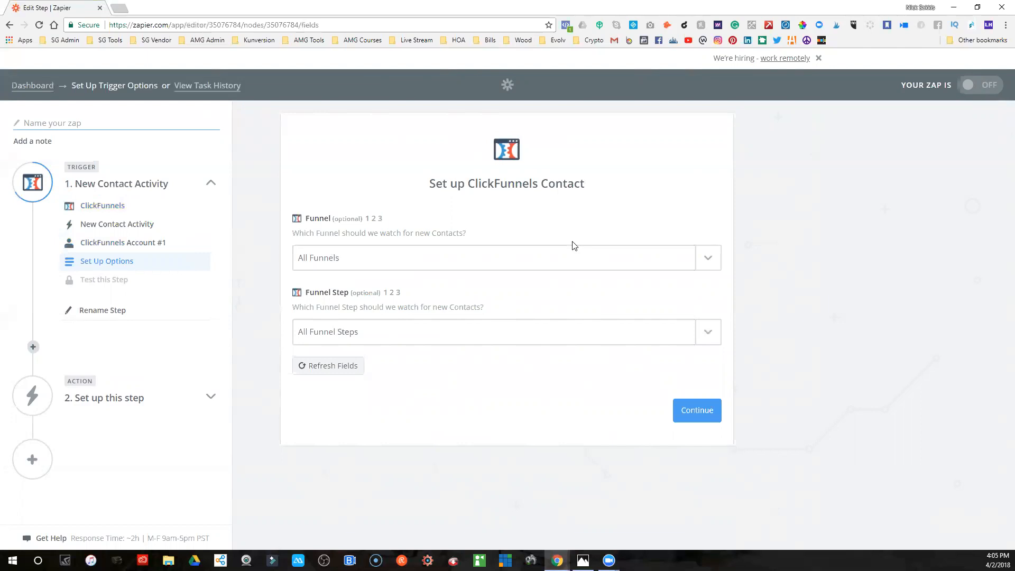
# Step: Look through the available funnels and set the trigger to watch the Just Listed Scheduler funnel dated 2.9.17
pyautogui.click(707, 258)
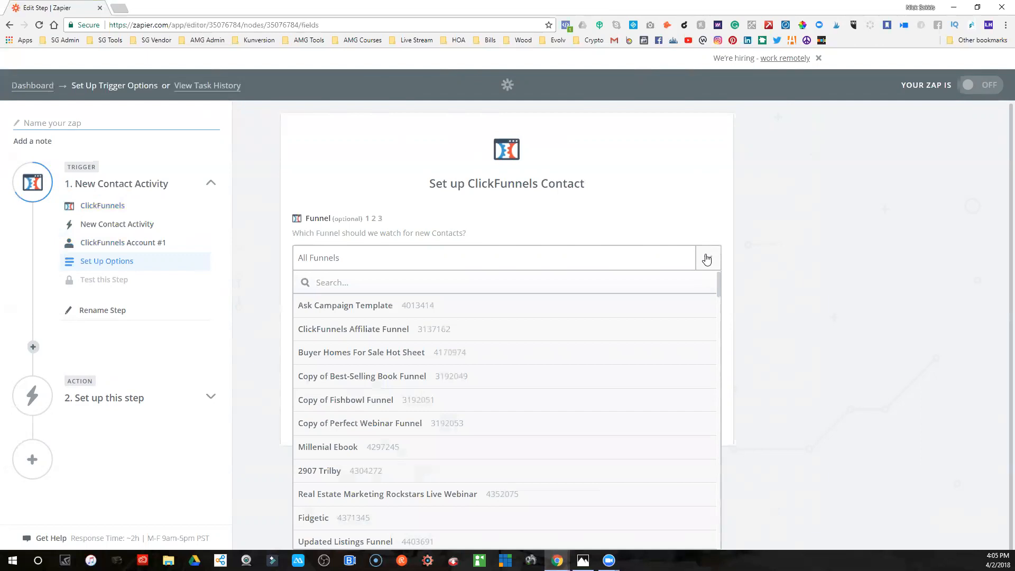
pyautogui.scroll(-2, 706, 257)
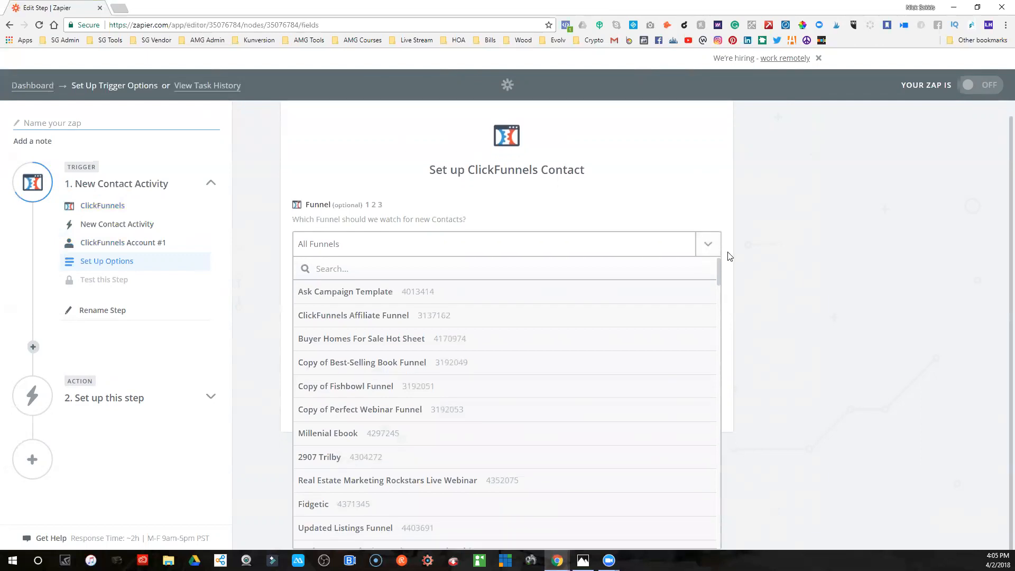
pyautogui.scroll(-2, 733, 256)
pyautogui.scroll(-4, 492, 306)
pyautogui.scroll(-10, 492, 306)
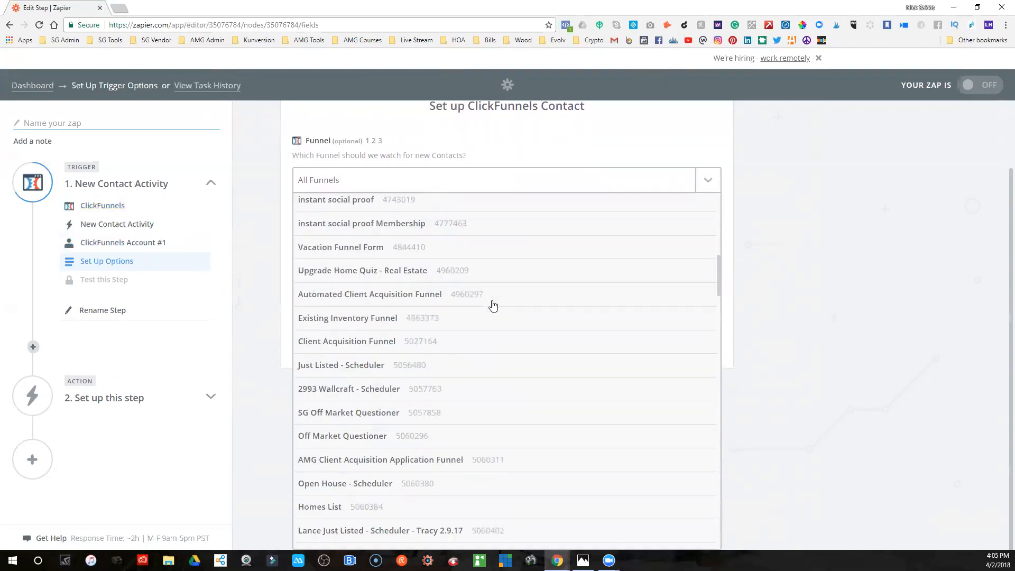
pyautogui.scroll(-4, 494, 302)
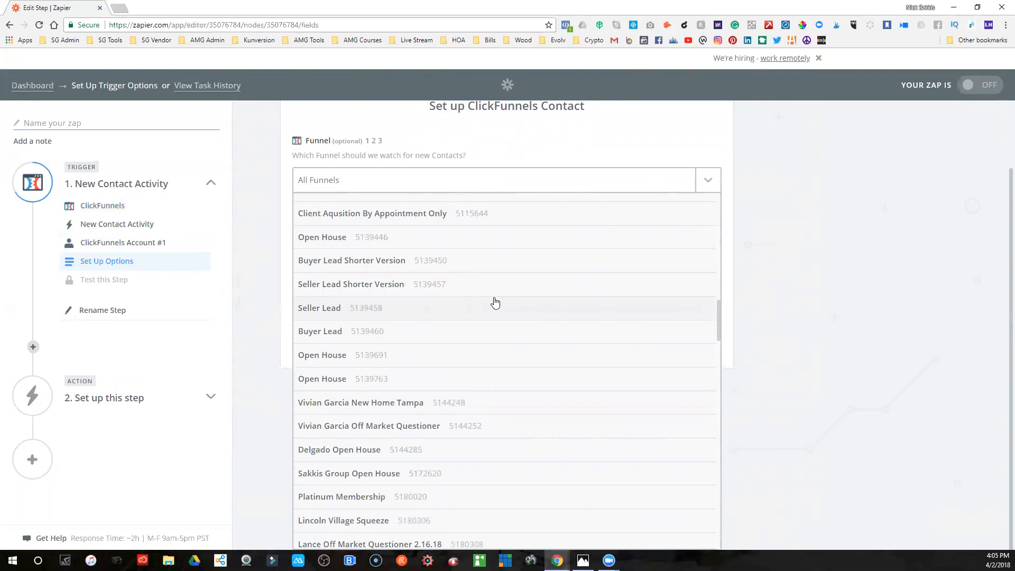
pyautogui.scroll(15, 492, 306)
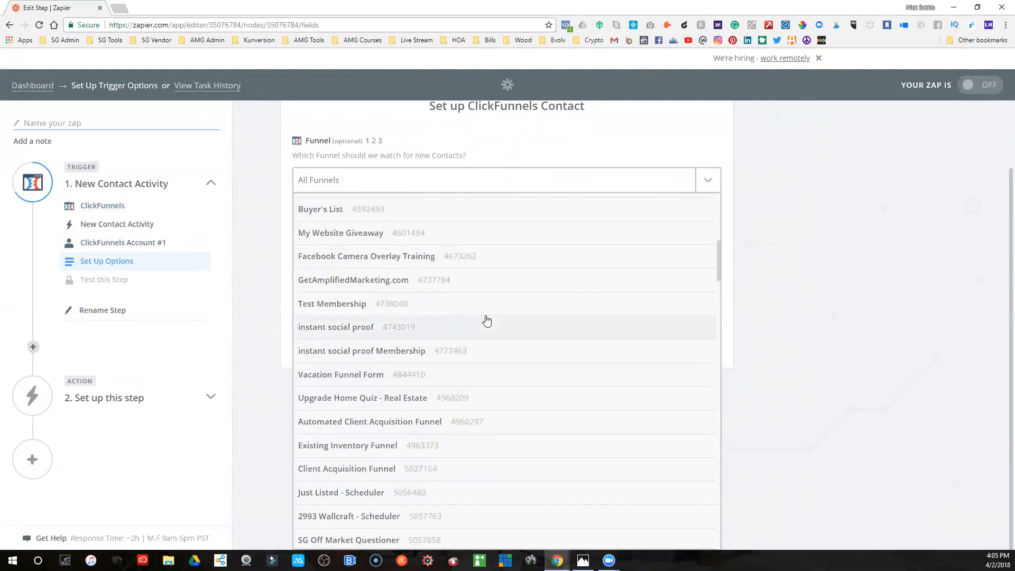
pyautogui.scroll(5, 484, 320)
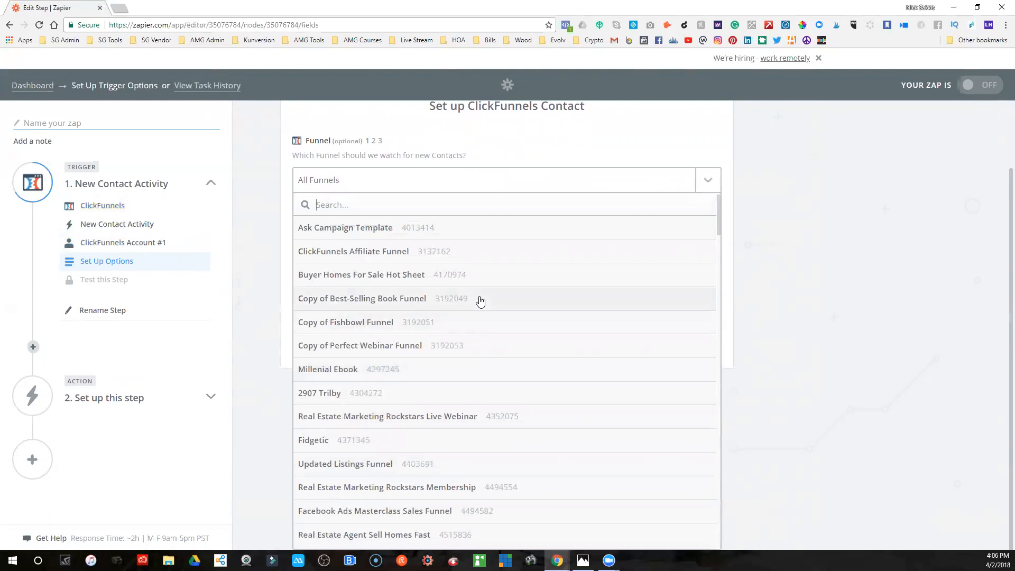
pyautogui.scroll(-2, 484, 301)
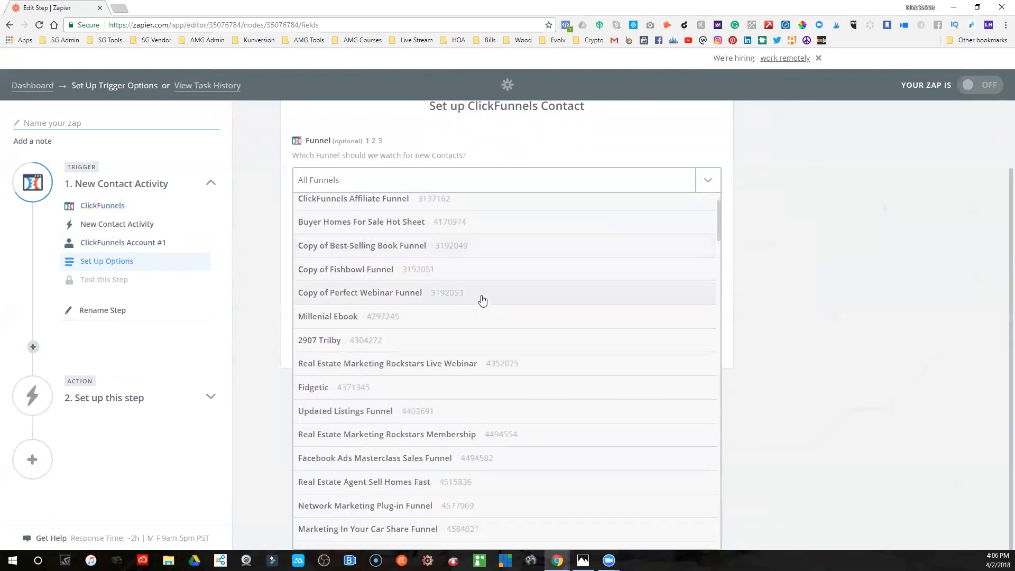
pyautogui.scroll(-3, 483, 300)
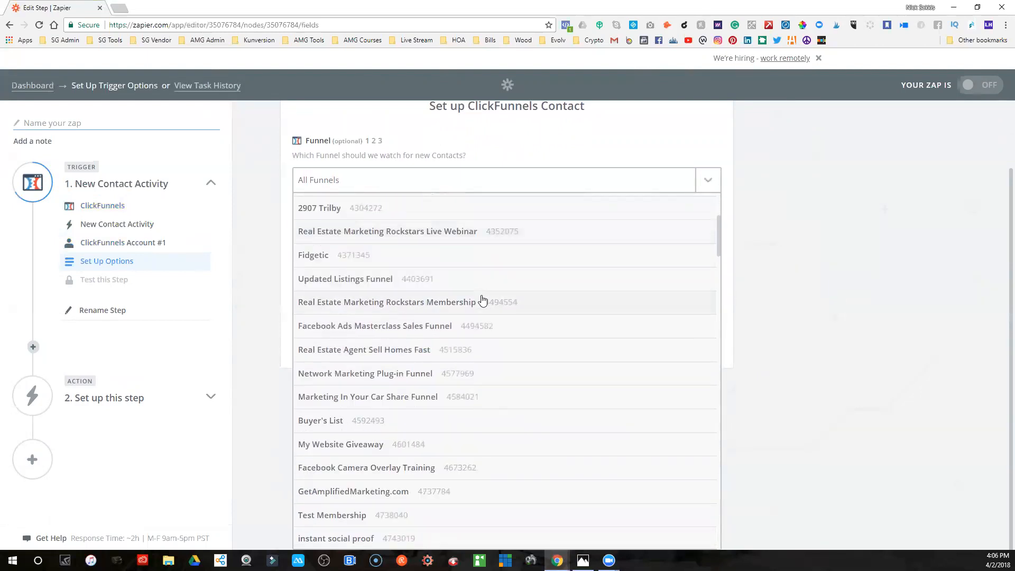
pyautogui.scroll(-3, 482, 301)
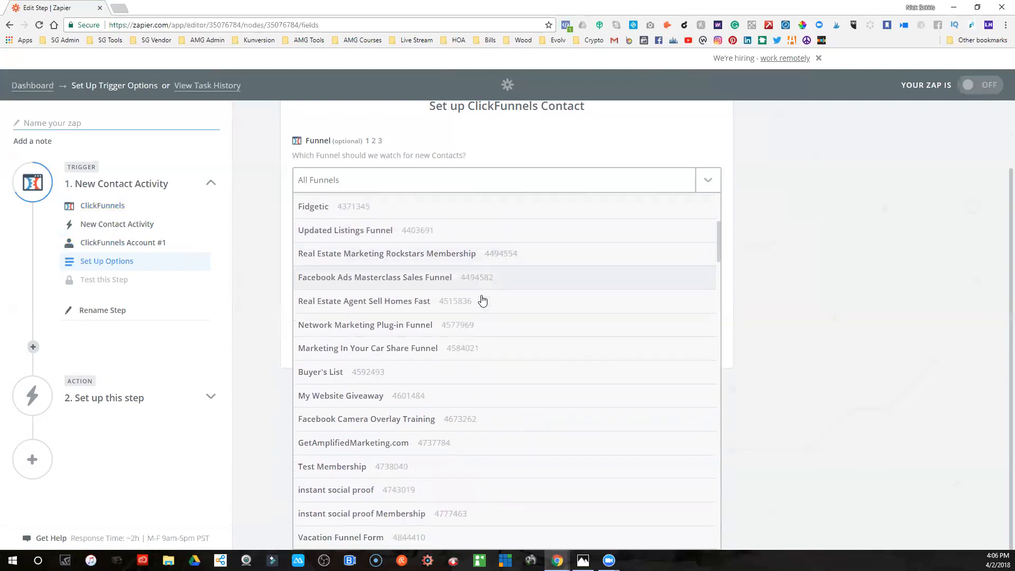
pyautogui.scroll(-2, 482, 300)
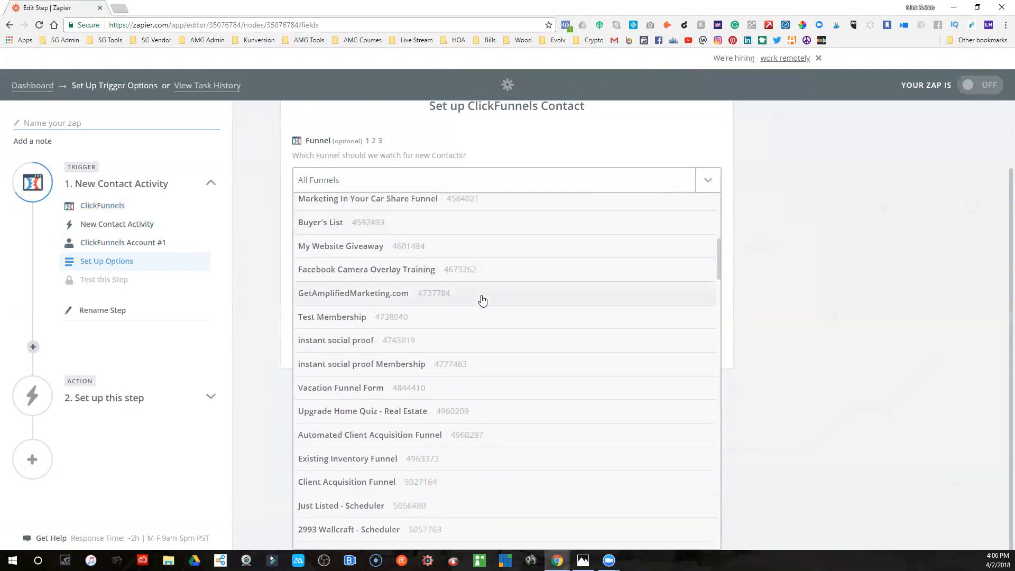
pyautogui.scroll(-2, 482, 300)
pyautogui.scroll(-5, 483, 300)
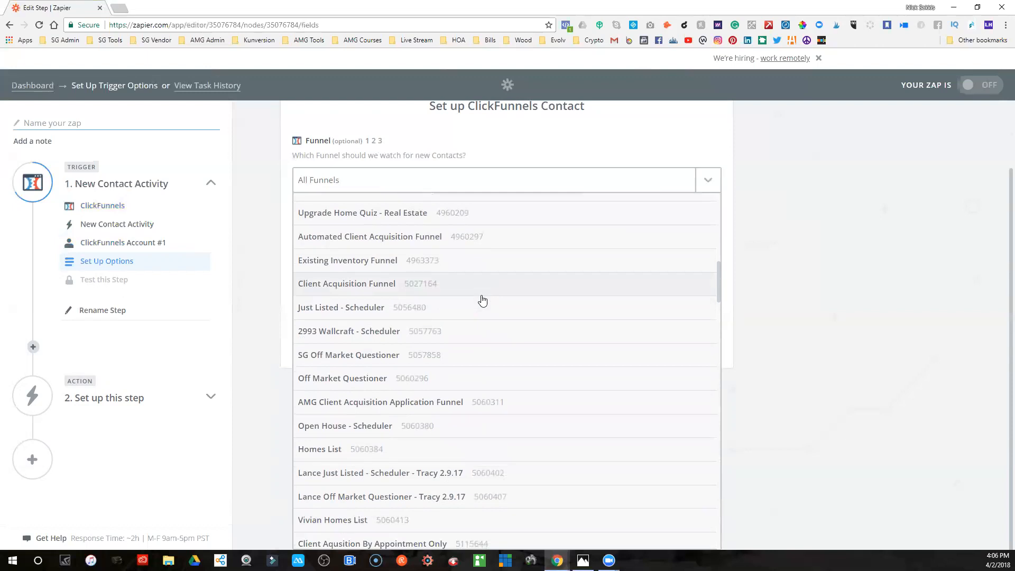
pyautogui.scroll(-4, 481, 299)
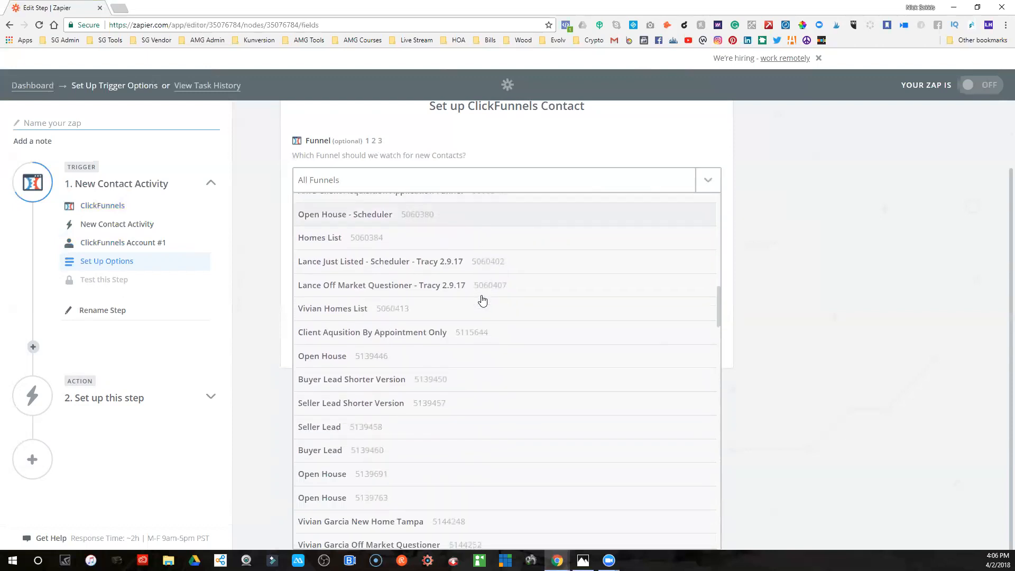
pyautogui.click(415, 262)
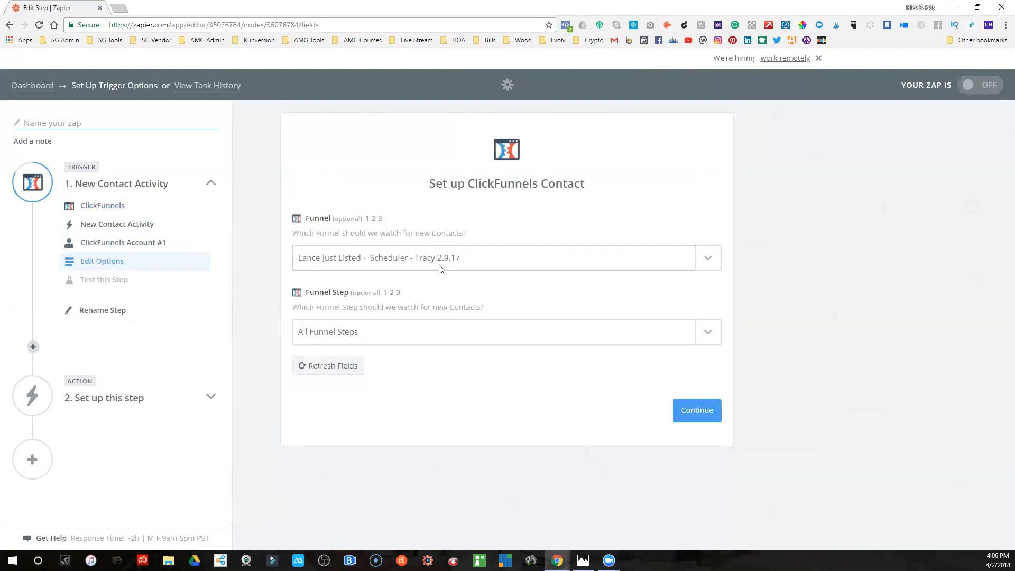
# Step: Set the trigger's funnel step to Optin and test the ClickFunnels trigger by fetching an existing contact
pyautogui.click(440, 339)
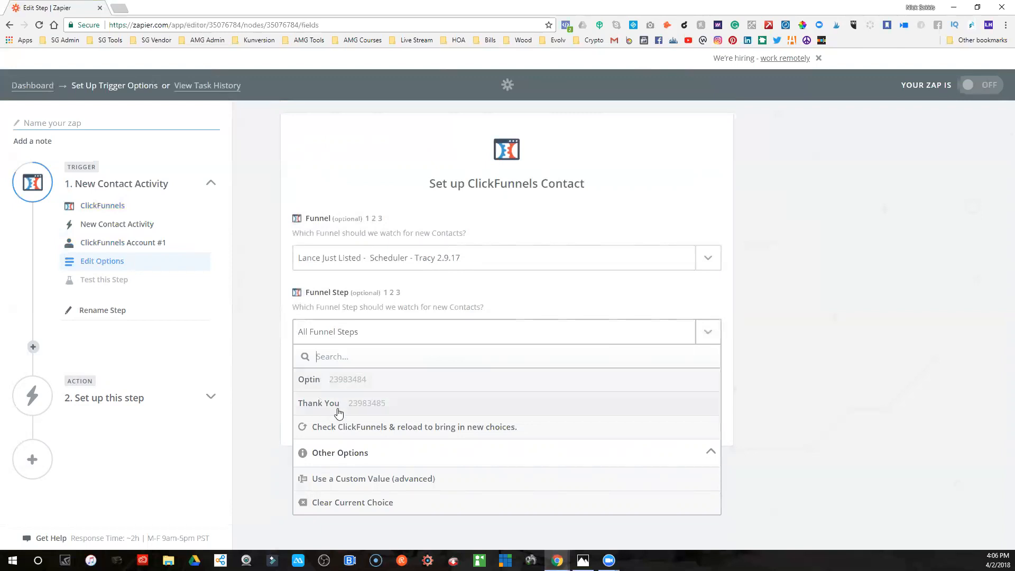
pyautogui.click(361, 383)
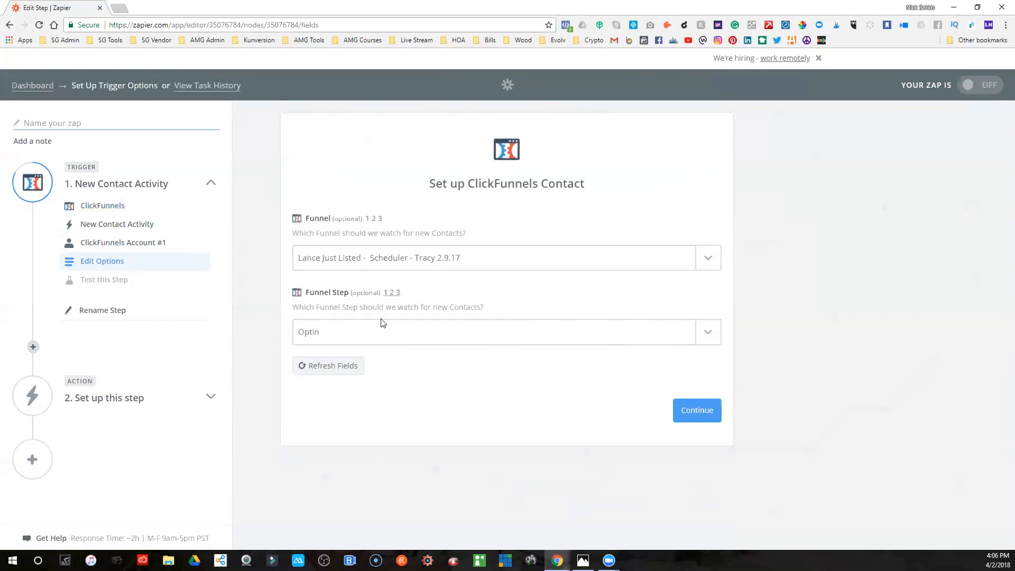
pyautogui.click(692, 416)
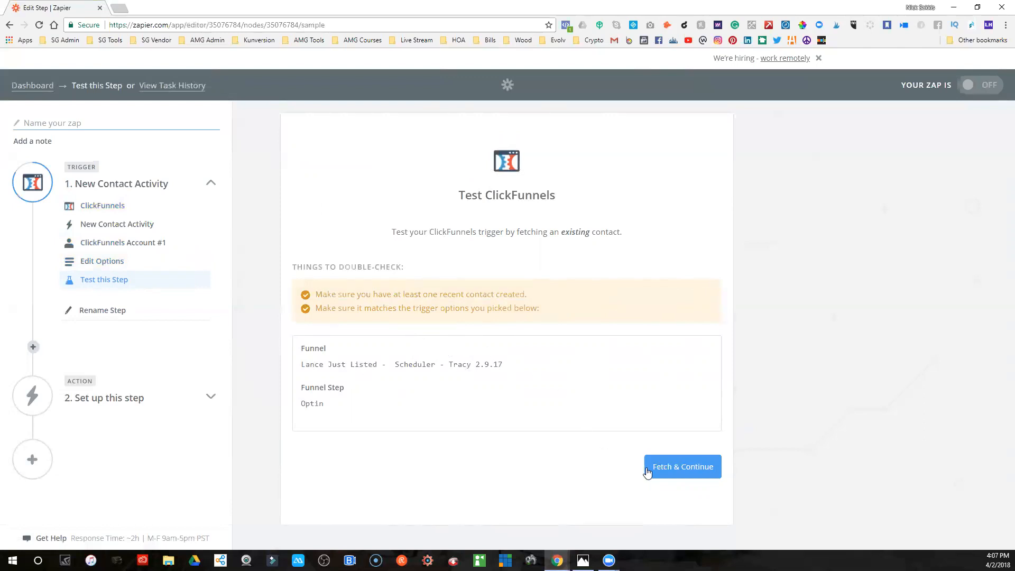
pyautogui.click(665, 472)
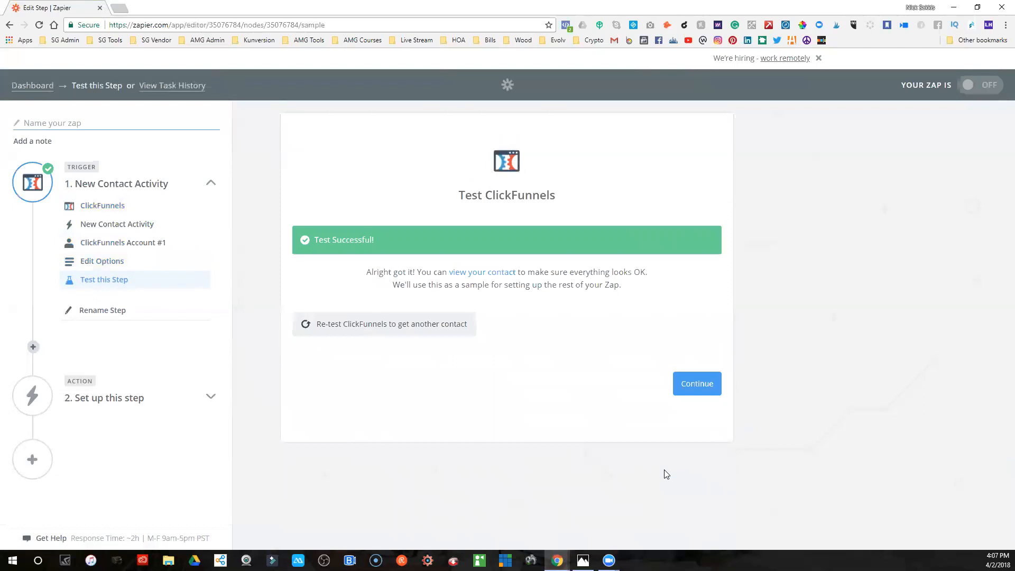
# Step: Open the fetched sample contact and examine its profile, contact, campaign and empty fields
pyautogui.click(478, 279)
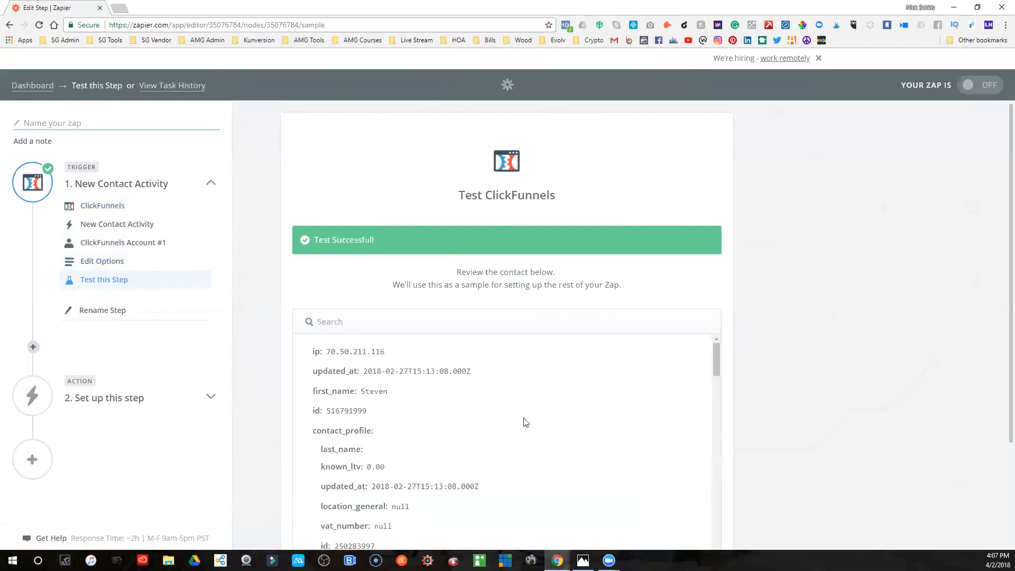
pyautogui.scroll(-4, 526, 422)
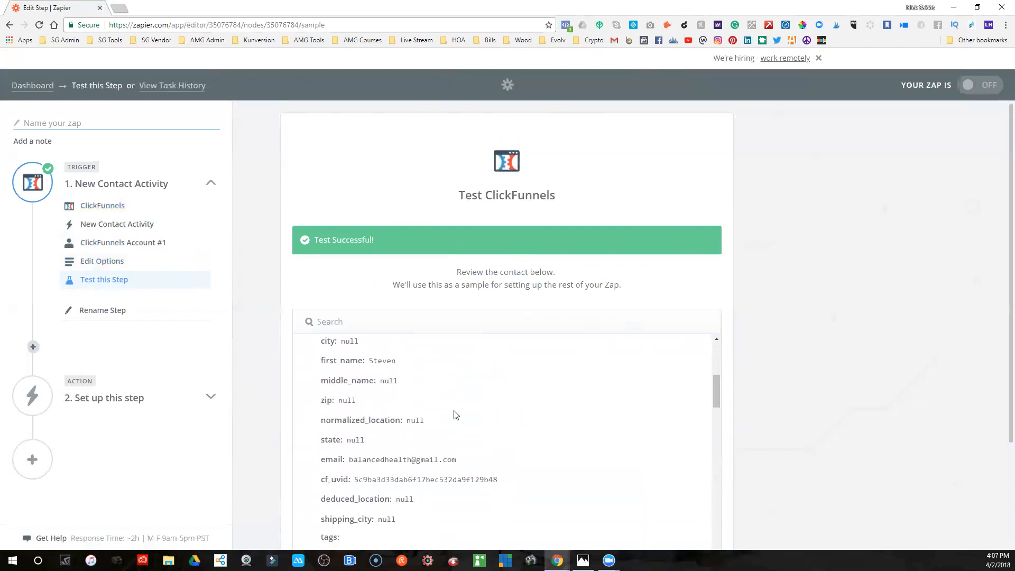
pyautogui.scroll(-1, 439, 412)
pyautogui.scroll(-5, 347, 406)
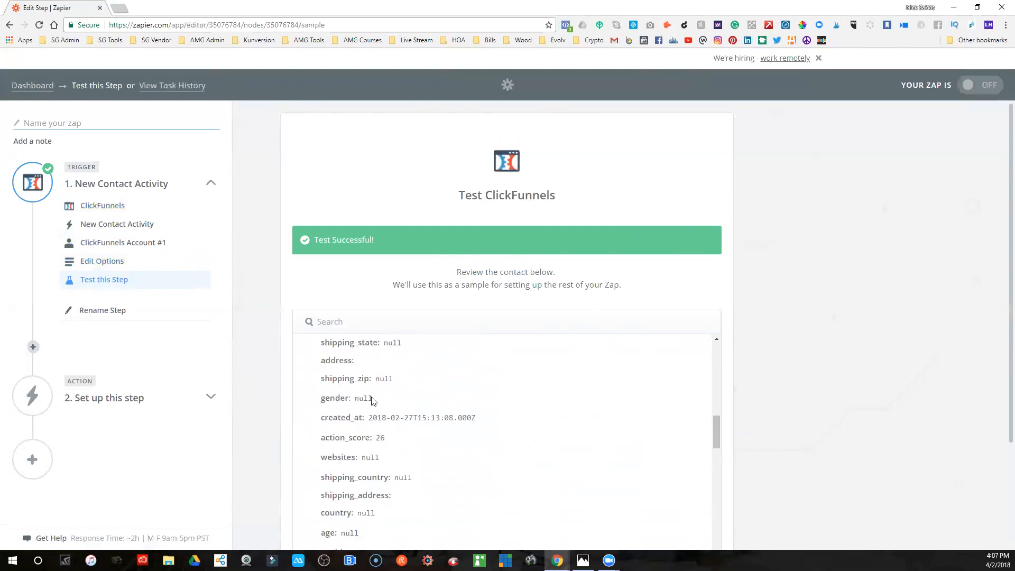
pyautogui.scroll(-1, 370, 396)
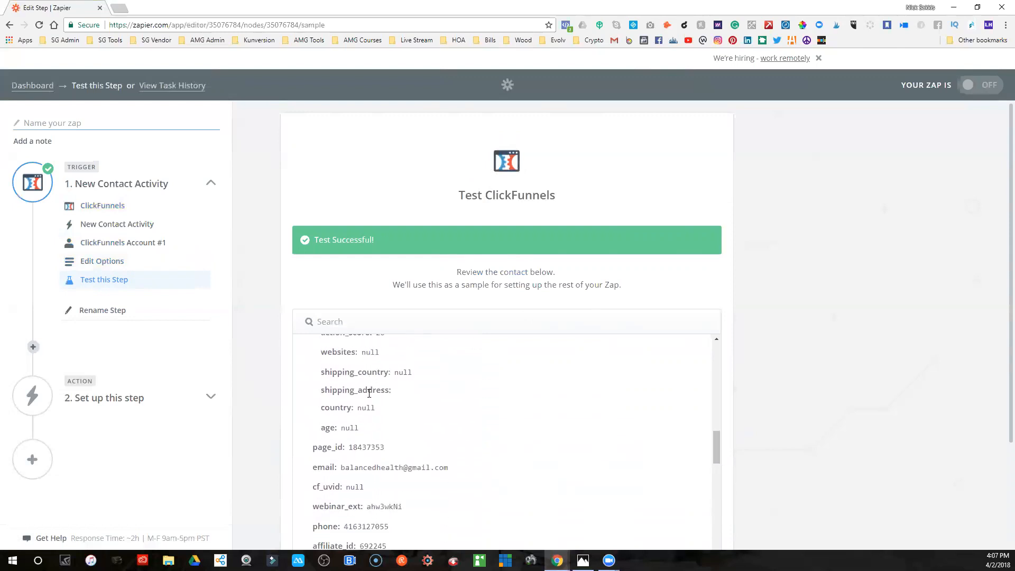
pyautogui.scroll(-4, 371, 396)
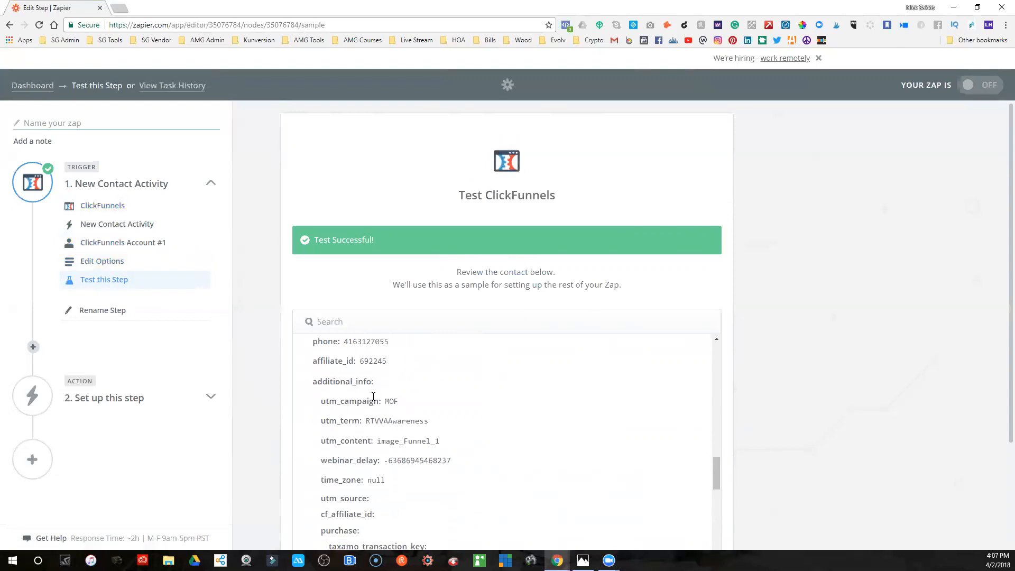
pyautogui.scroll(-4, 374, 397)
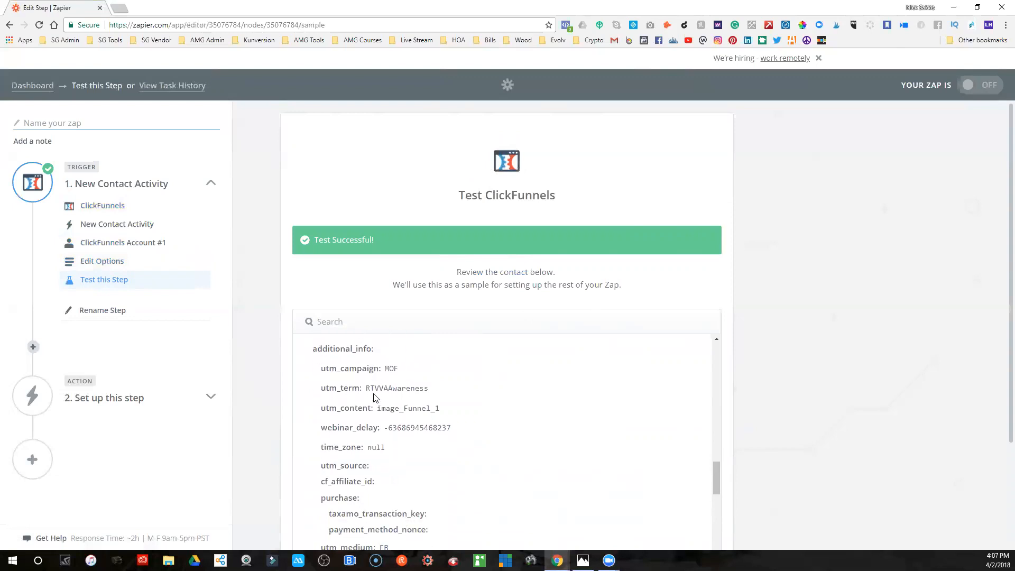
pyautogui.scroll(-5, 374, 396)
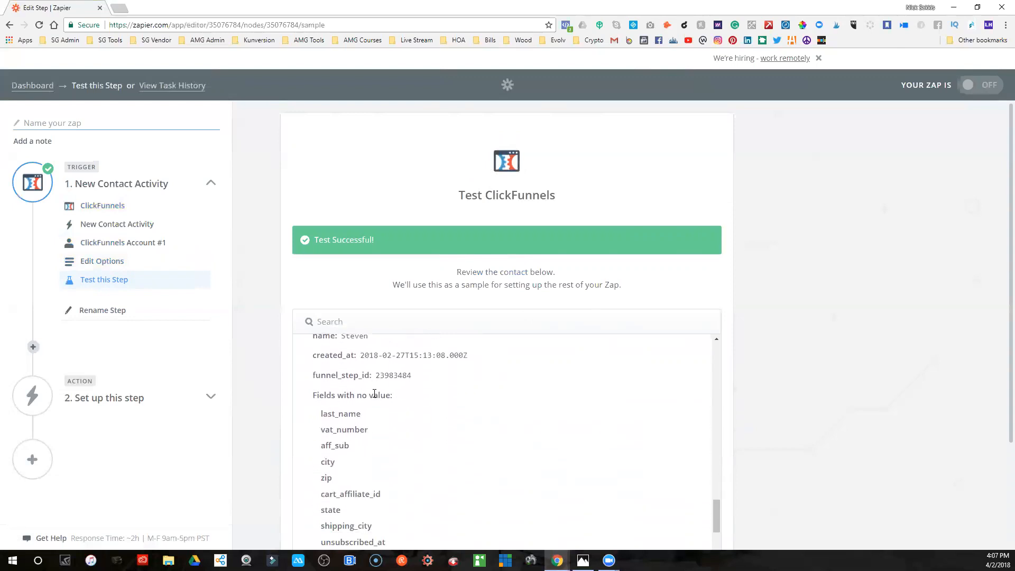
pyautogui.scroll(-2, 374, 396)
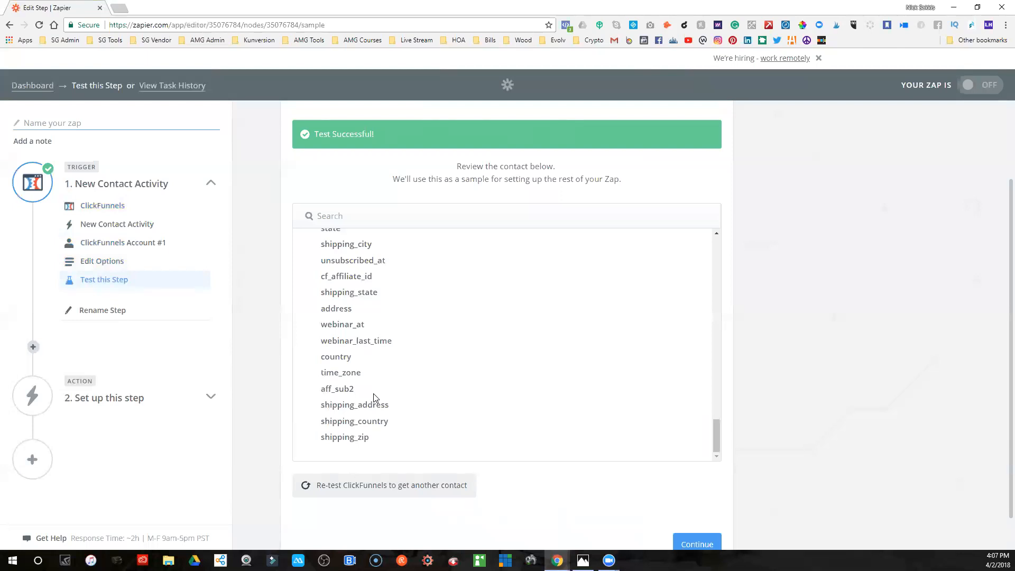
pyautogui.scroll(5, 374, 398)
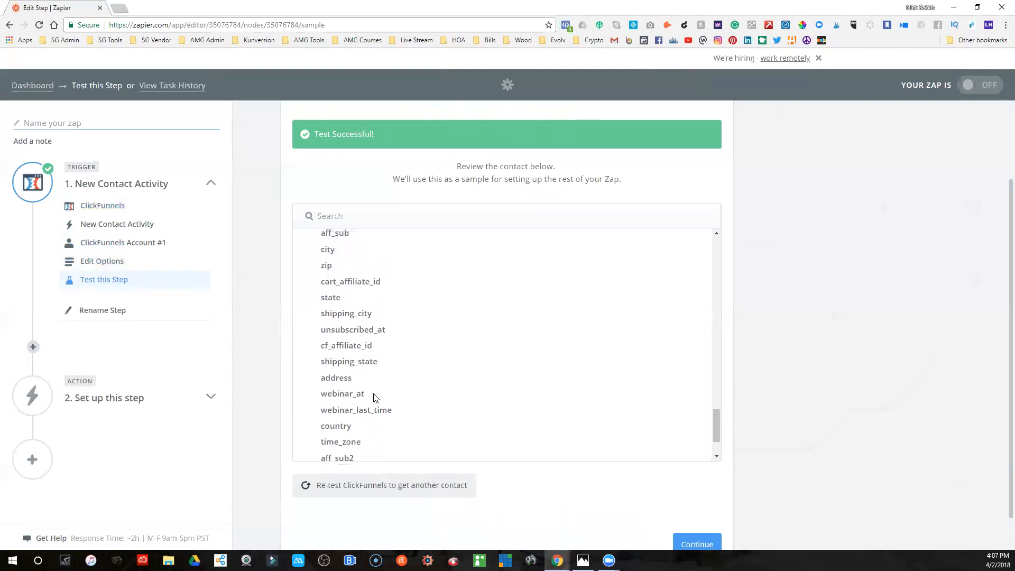
pyautogui.scroll(4, 374, 396)
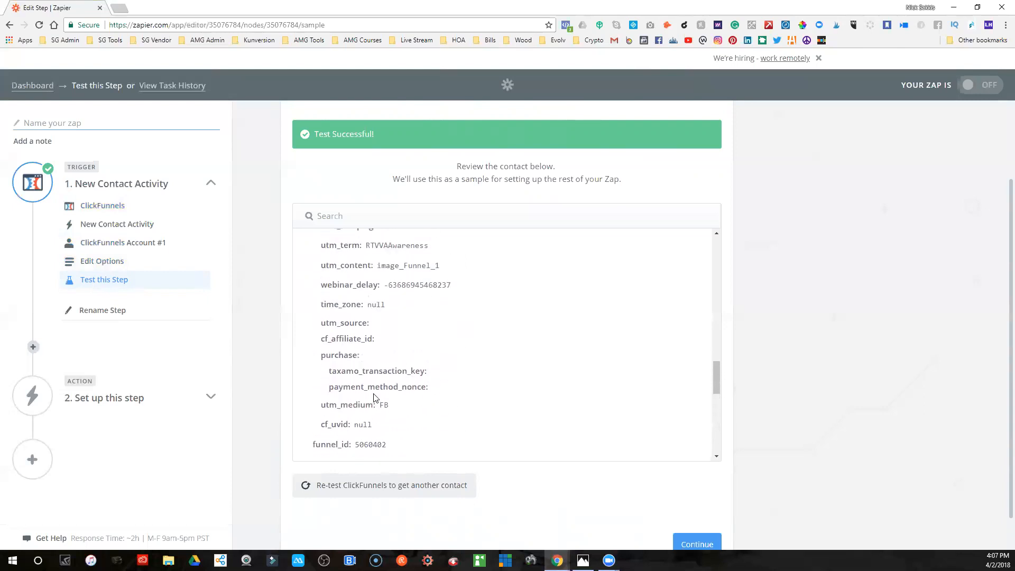
pyautogui.scroll(3, 374, 397)
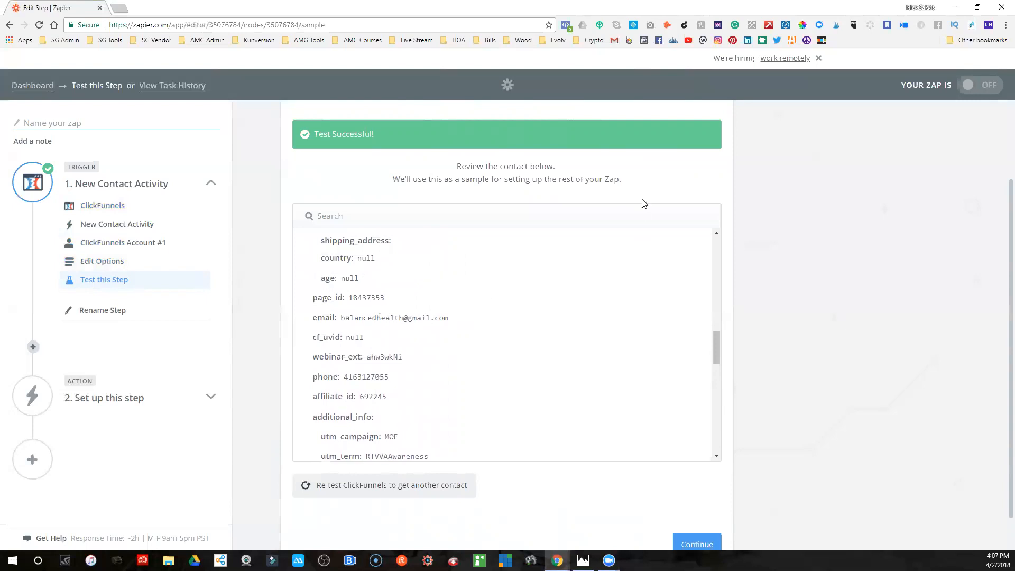
pyautogui.scroll(3, 639, 343)
pyautogui.scroll(10, 638, 367)
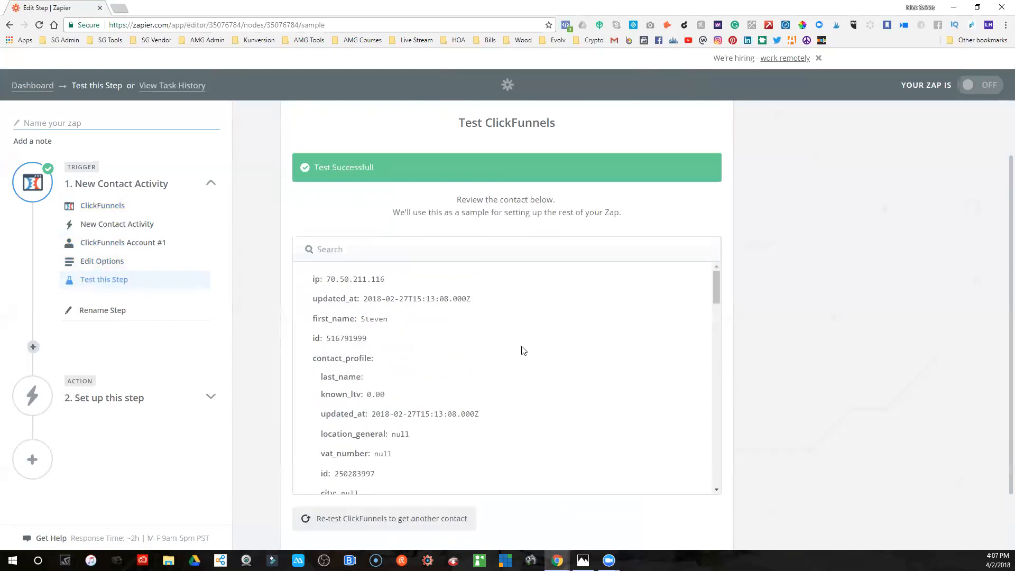
pyautogui.scroll(-3, 759, 369)
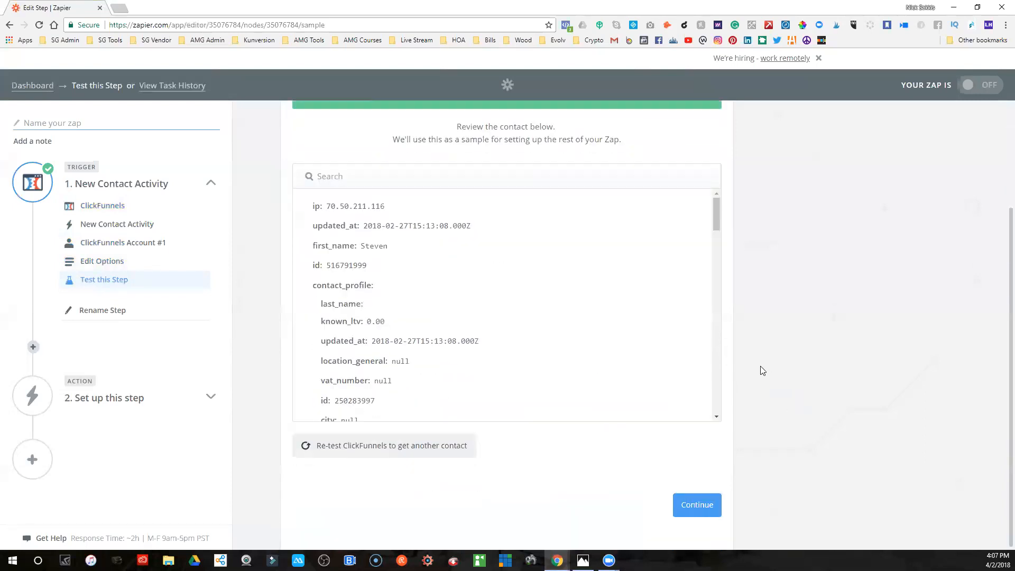
# Step: Set the Zap's action to Create New Contact in LionDesk CRM and save it with LionDesk CRM Account #1
pyautogui.click(707, 486)
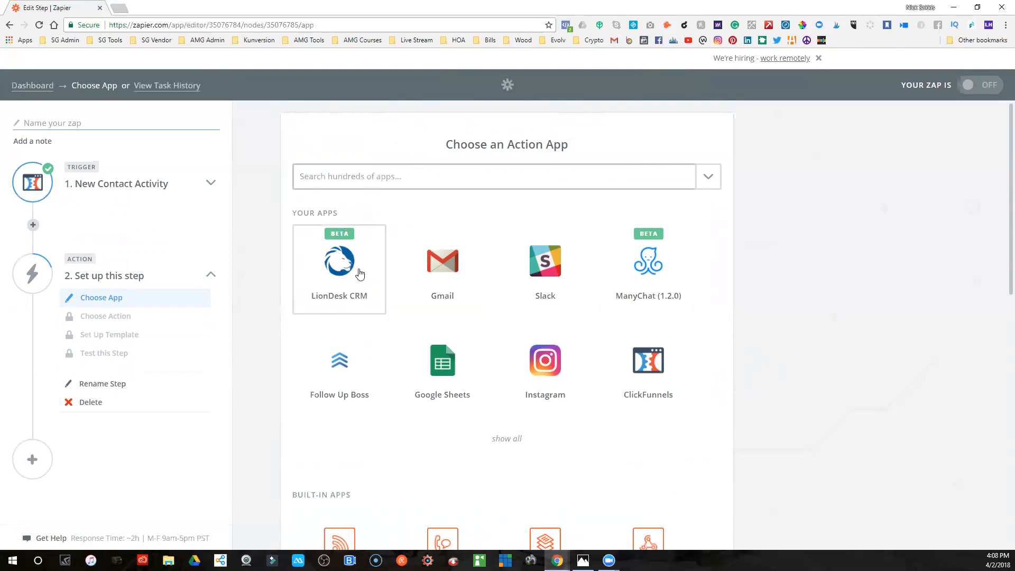
pyautogui.click(345, 269)
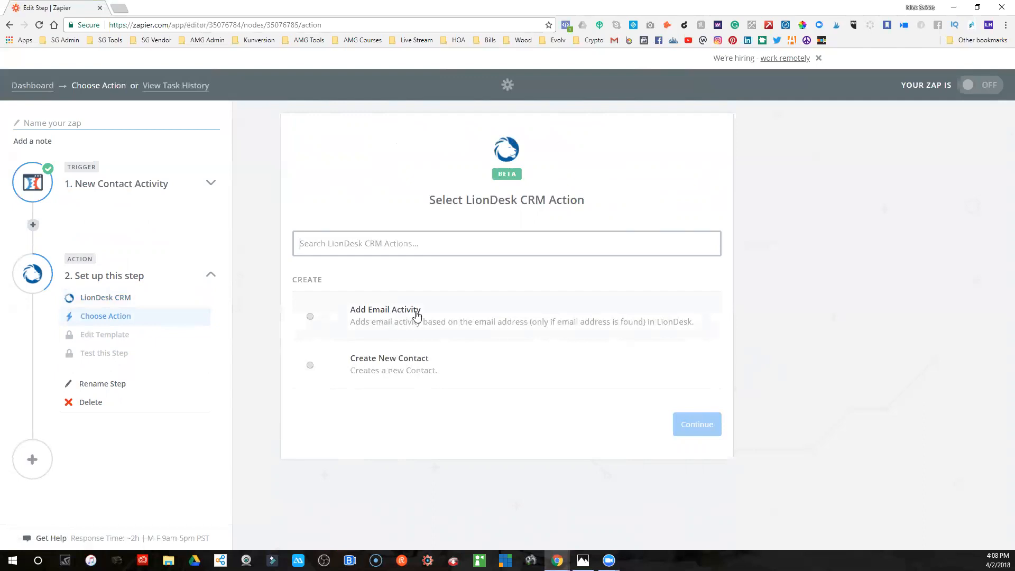
pyautogui.click(400, 369)
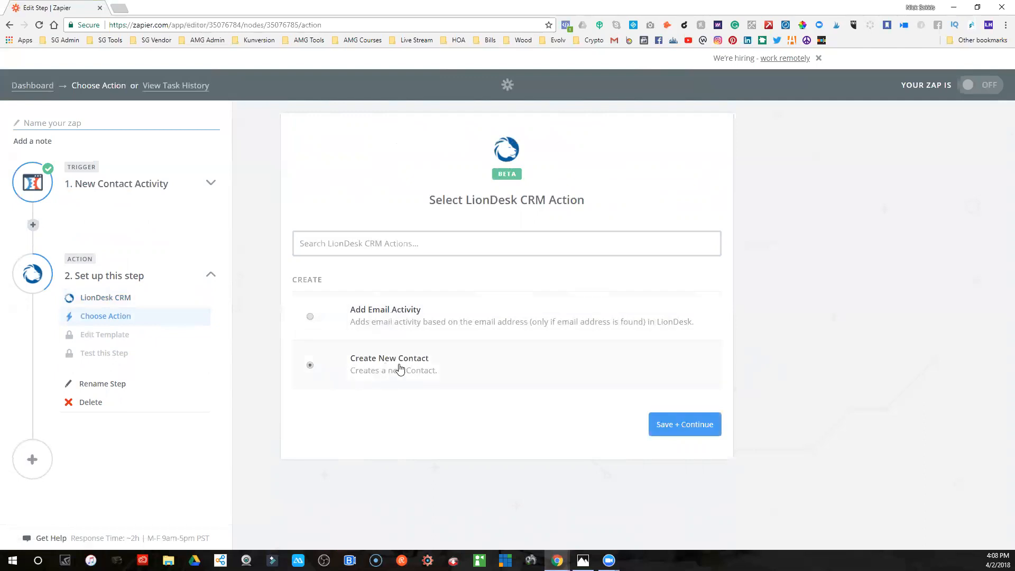
pyautogui.click(698, 428)
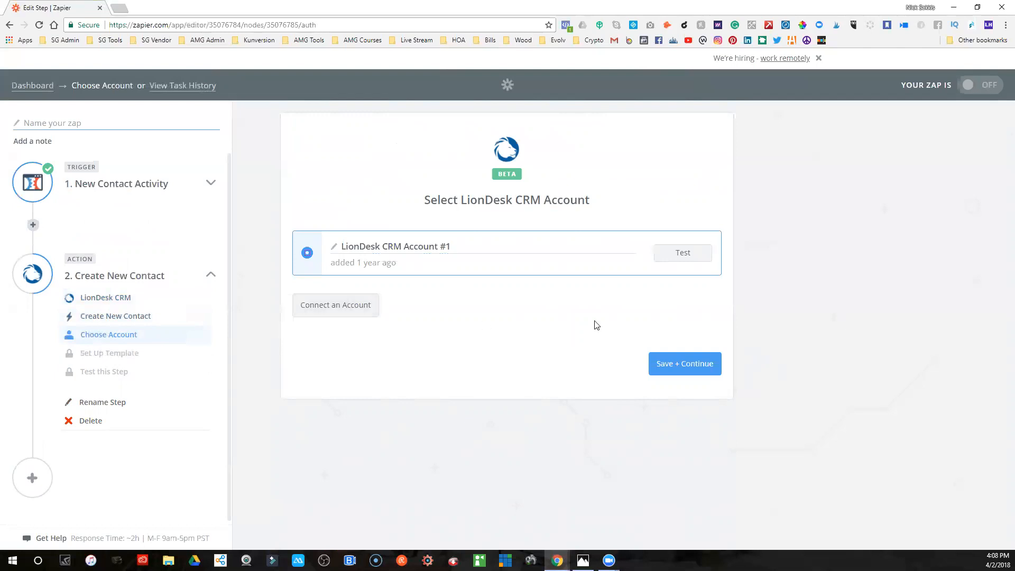
pyautogui.click(669, 372)
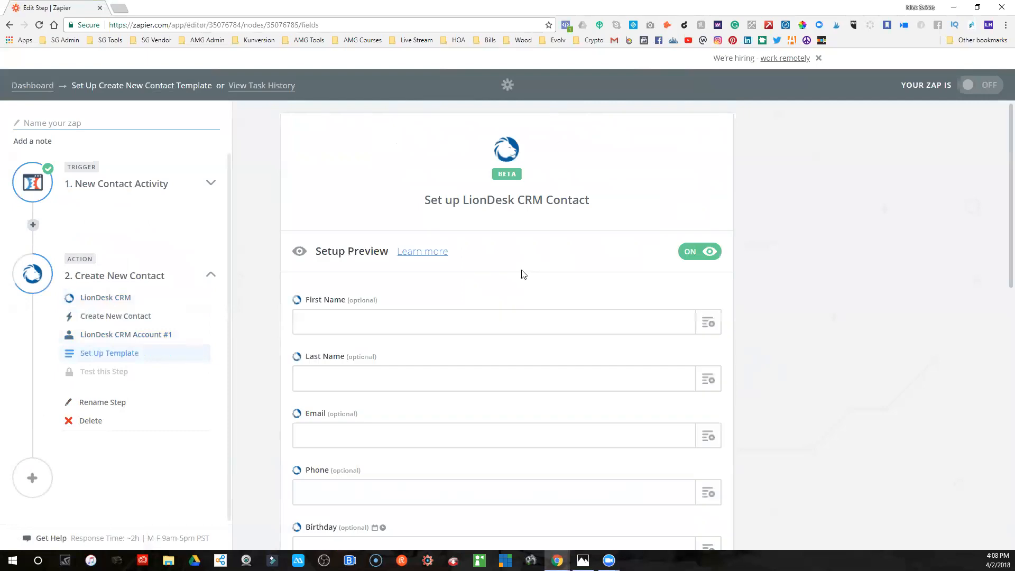
# Step: Map the LionDesk contact's First Name field to the Name value from the New Contact Activity trigger
pyautogui.scroll(-2, 552, 246)
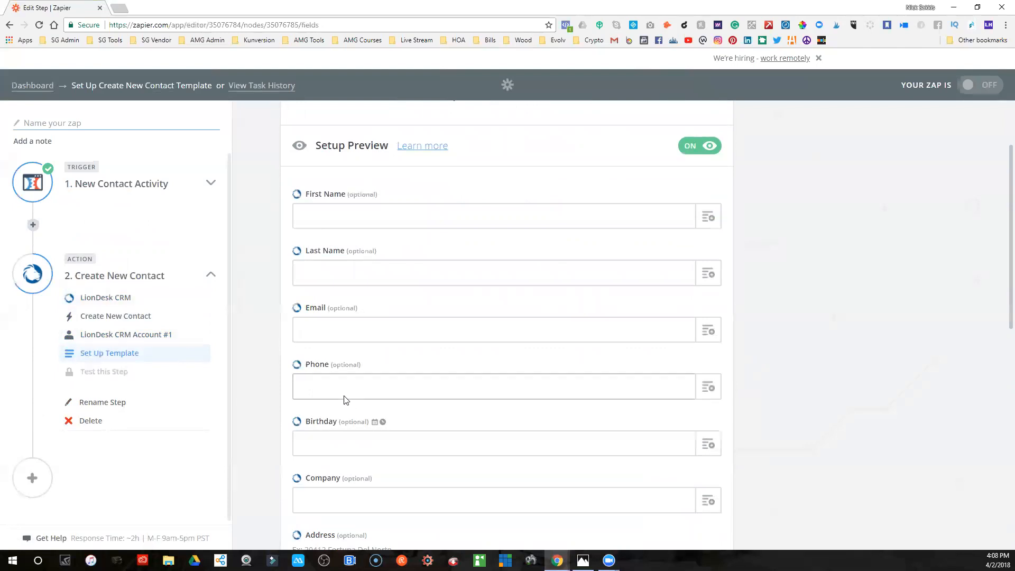
pyautogui.scroll(-2, 351, 365)
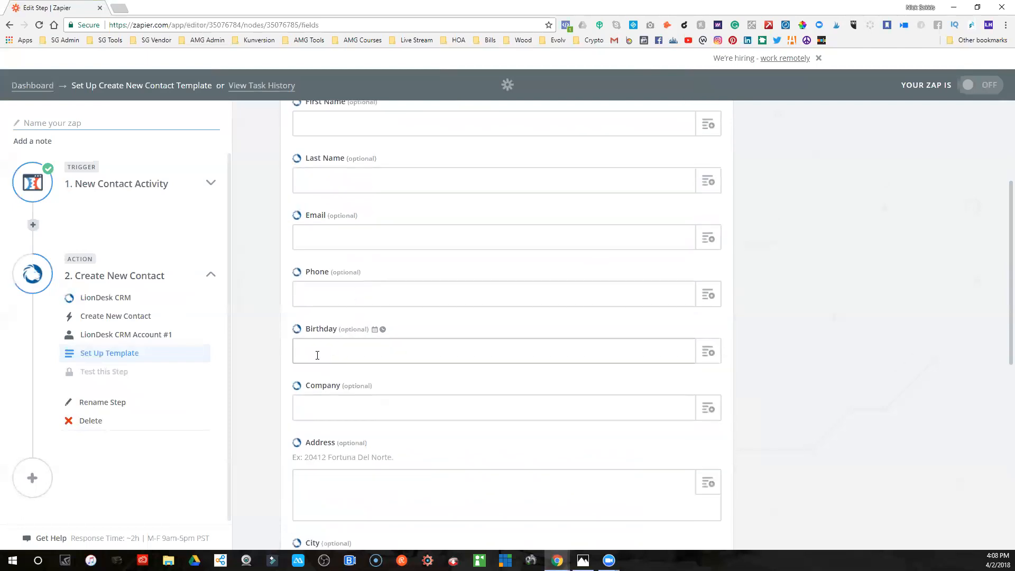
pyautogui.scroll(-3, 341, 476)
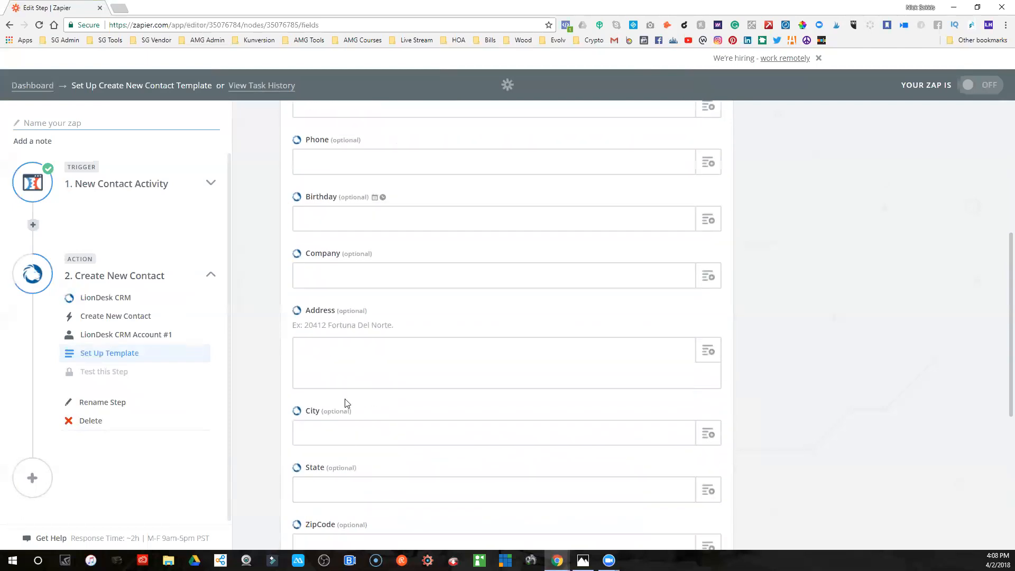
pyautogui.scroll(-4, 376, 369)
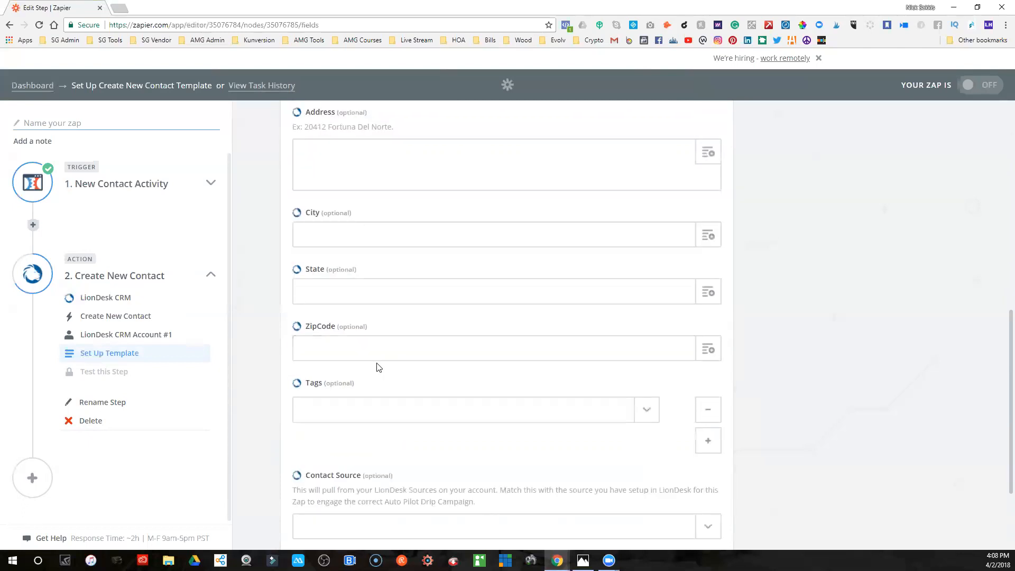
pyautogui.scroll(10, 376, 366)
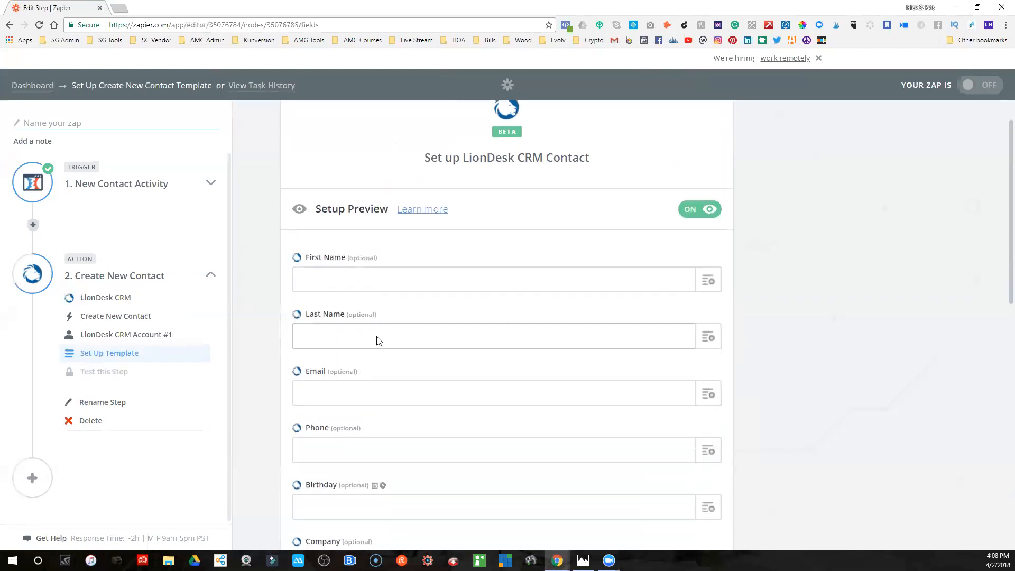
pyautogui.click(709, 269)
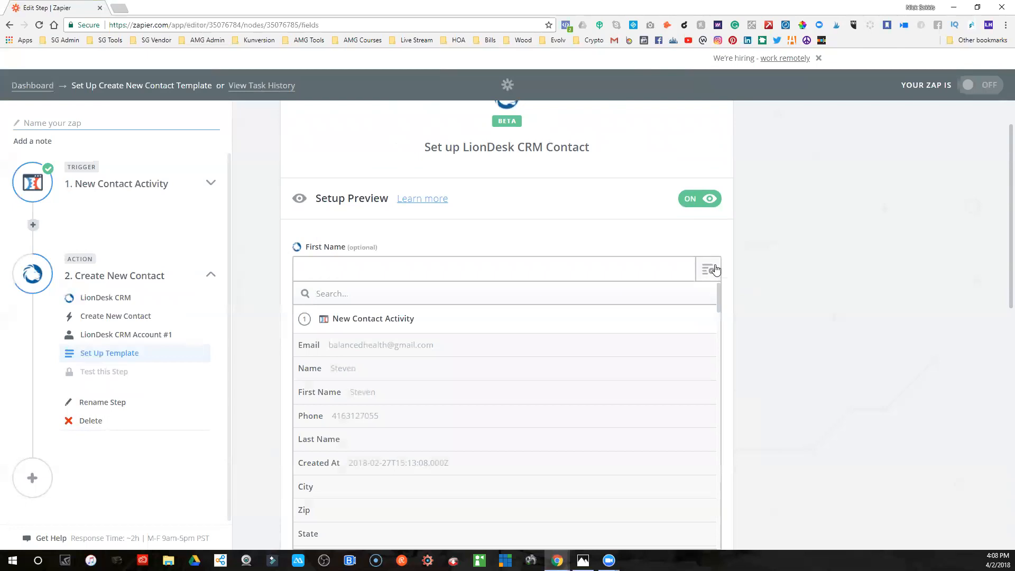
pyautogui.click(355, 370)
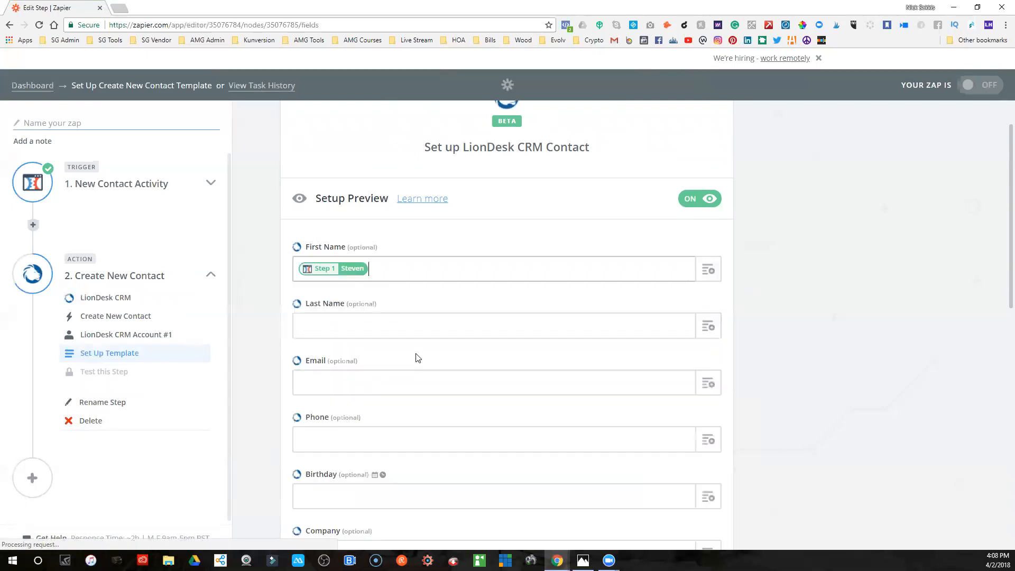
# Step: Map the LionDesk contact's Email and Phone fields to the matching Email and Phone values from the trigger
pyautogui.scroll(-1, 644, 305)
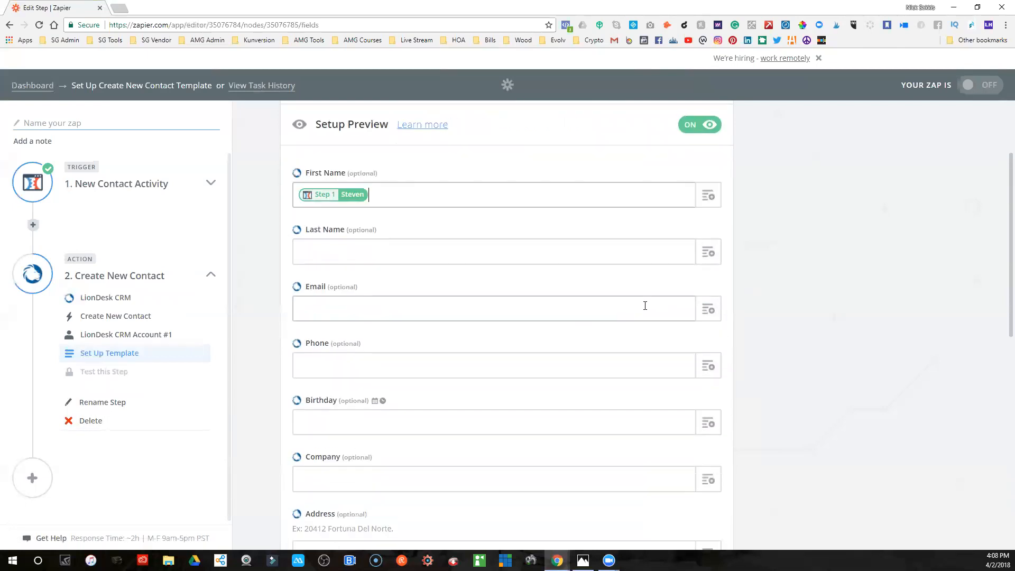
pyautogui.click(709, 306)
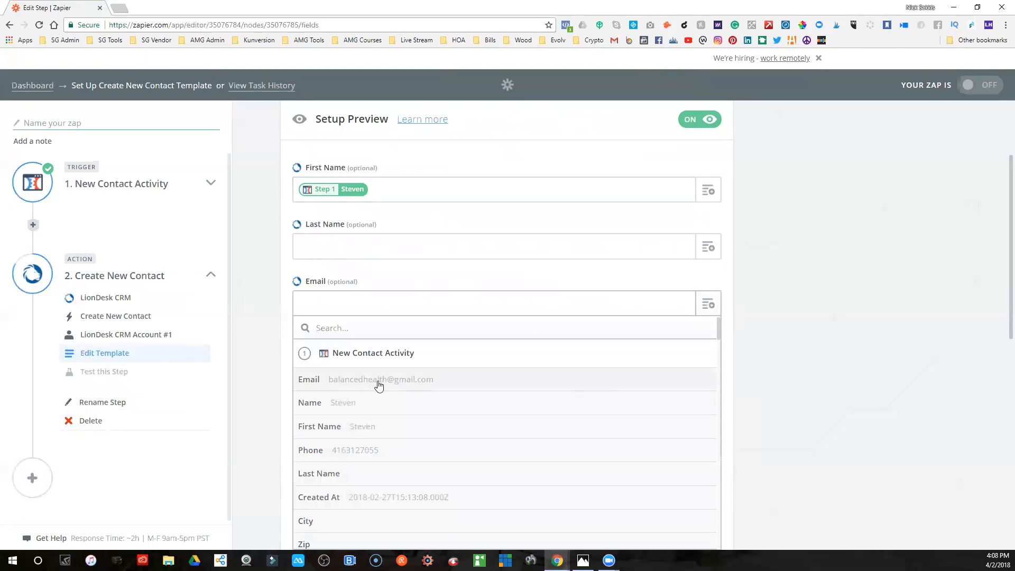
pyautogui.click(379, 380)
pyautogui.scroll(-3, 487, 369)
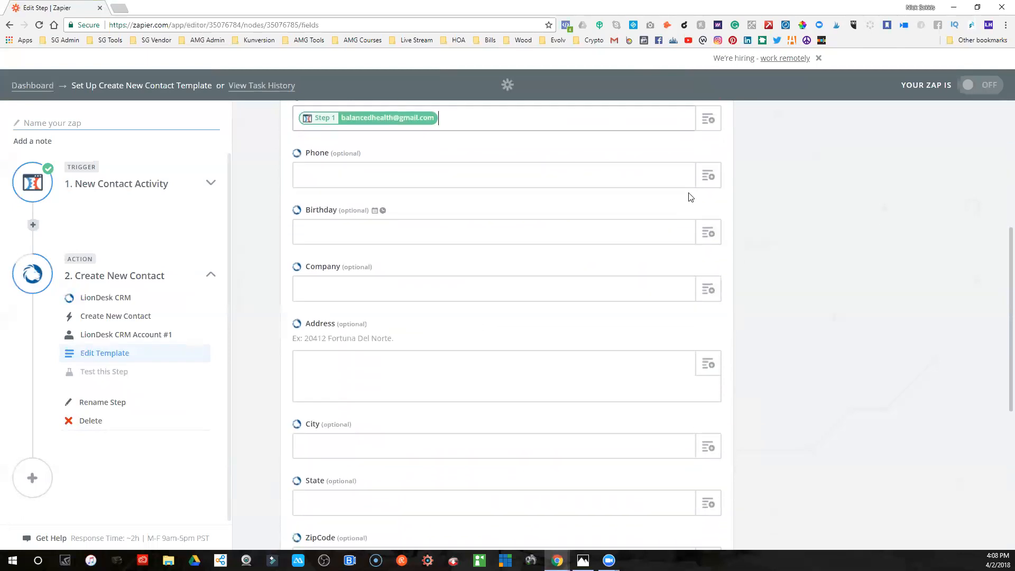
pyautogui.click(707, 175)
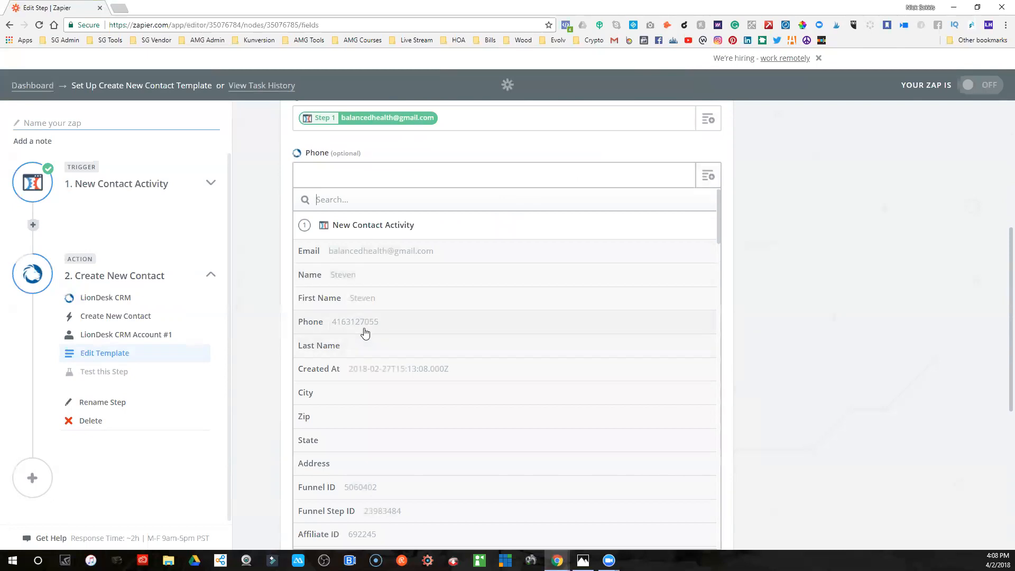
pyautogui.click(364, 329)
pyautogui.scroll(-1, 451, 324)
pyautogui.scroll(4, 443, 316)
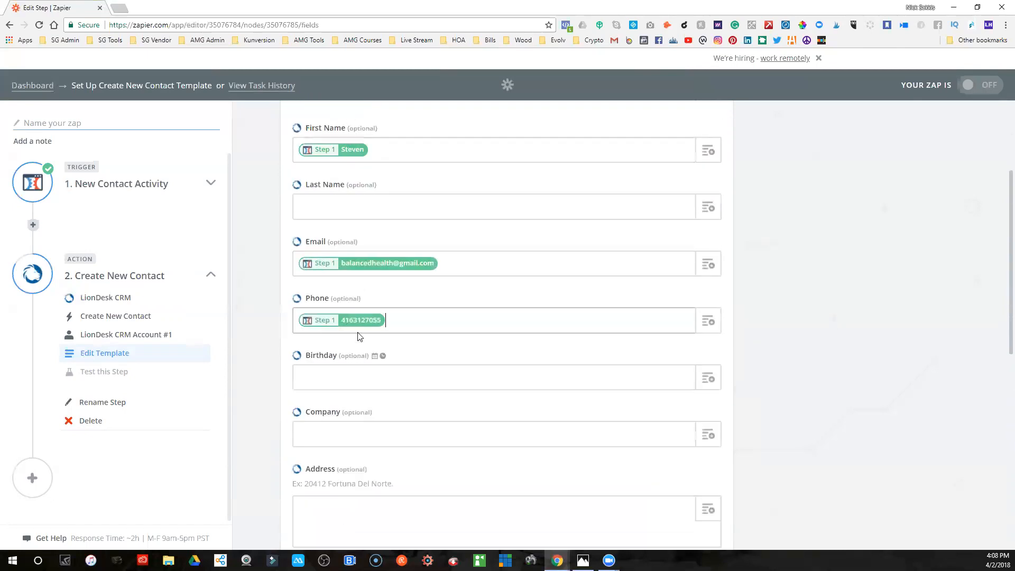
# Step: Save the contact template with the remaining optional fields empty and send a test contact to LionDesk CRM
pyautogui.scroll(-4, 449, 344)
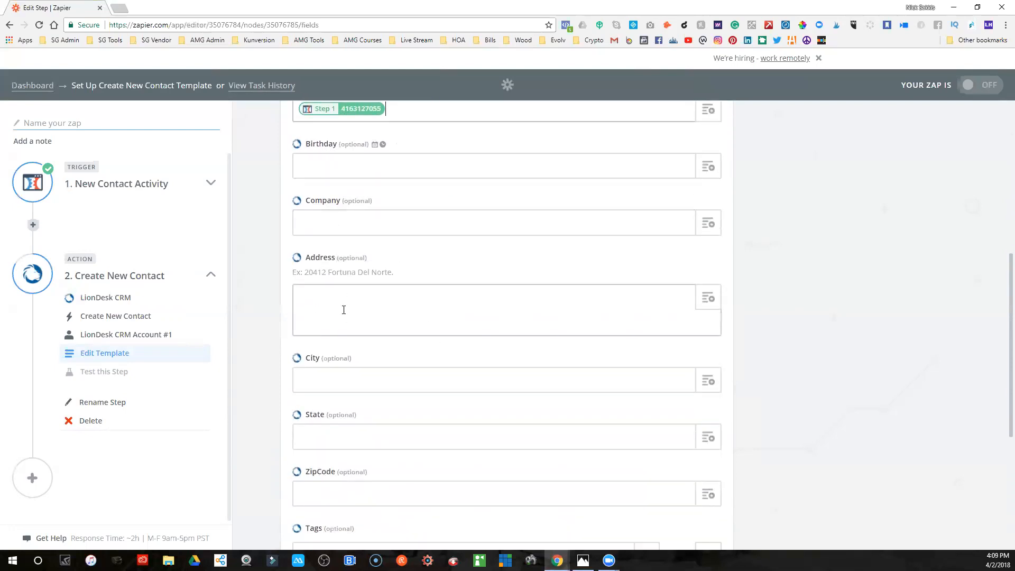
pyautogui.scroll(-5, 344, 310)
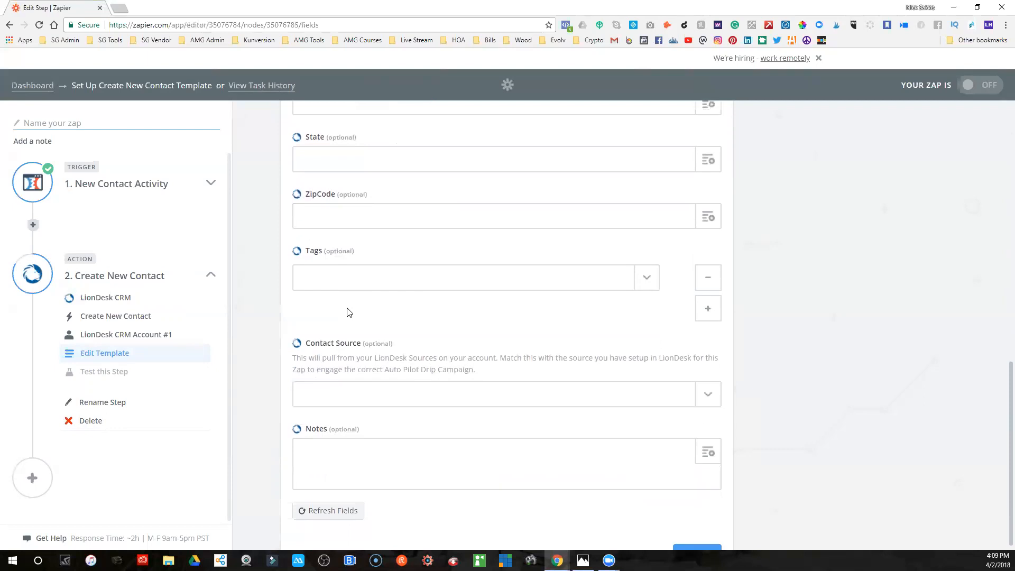
pyautogui.scroll(-1, 349, 313)
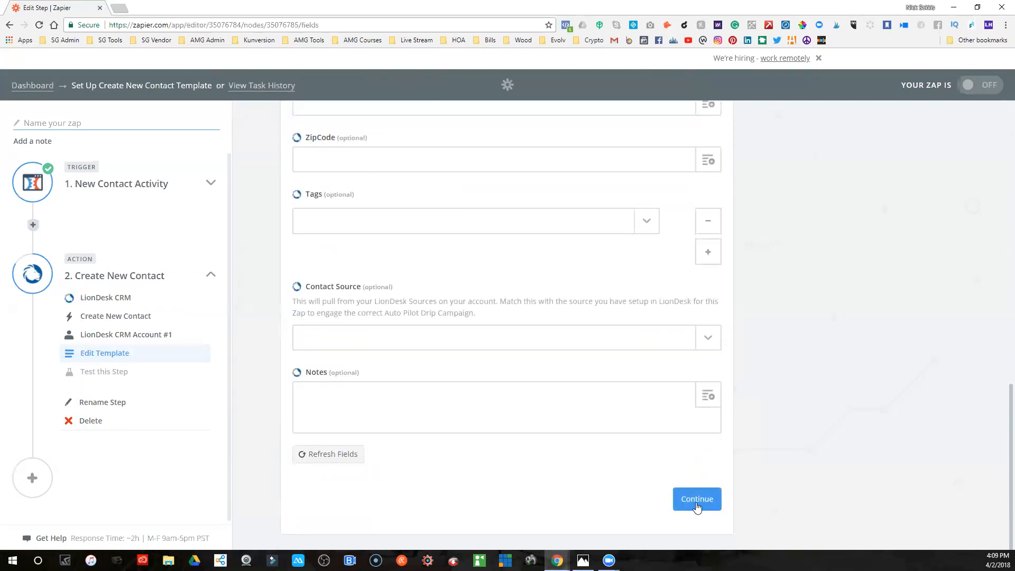
pyautogui.click(697, 506)
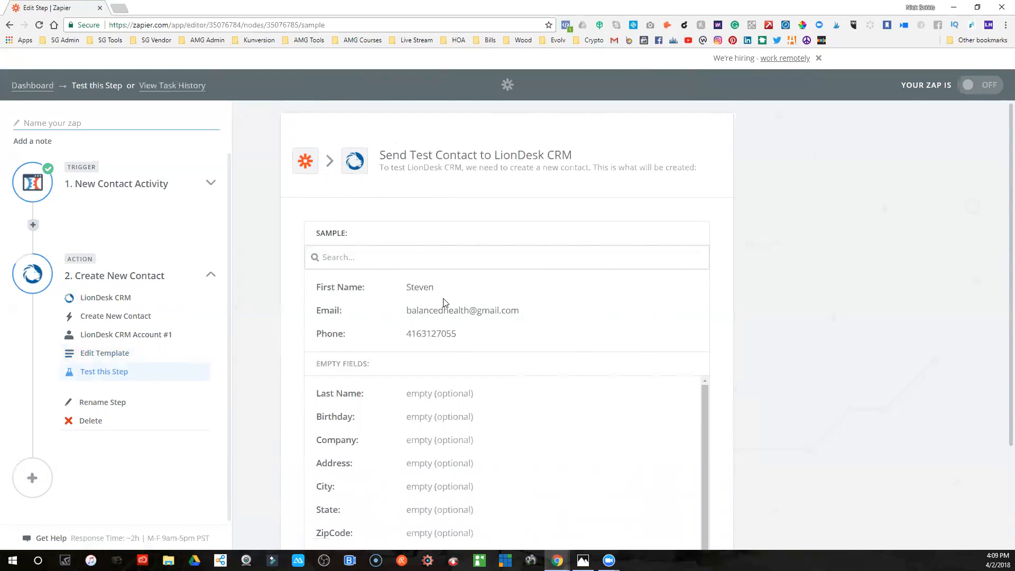
pyautogui.scroll(-3, 461, 349)
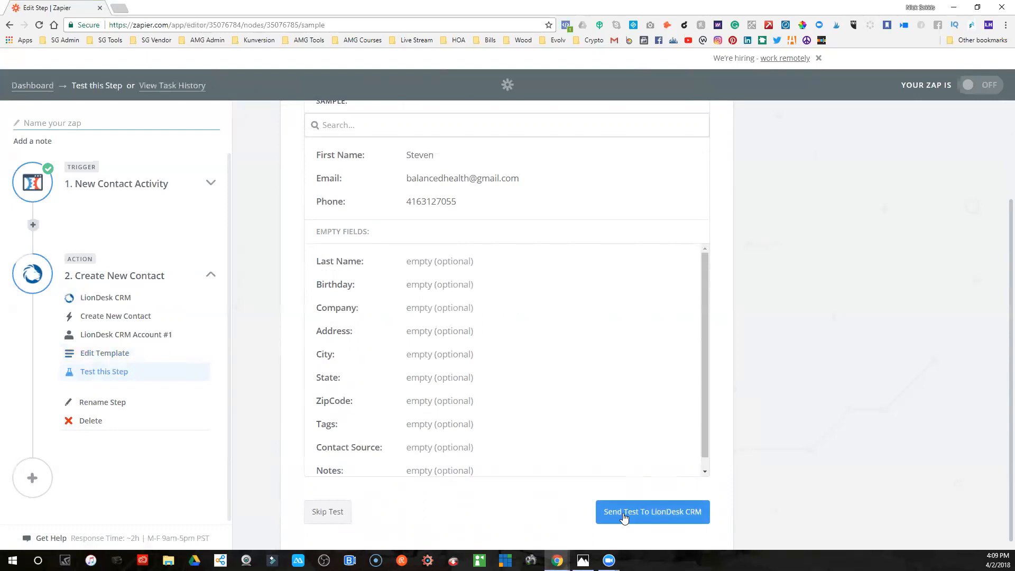
pyautogui.click(624, 517)
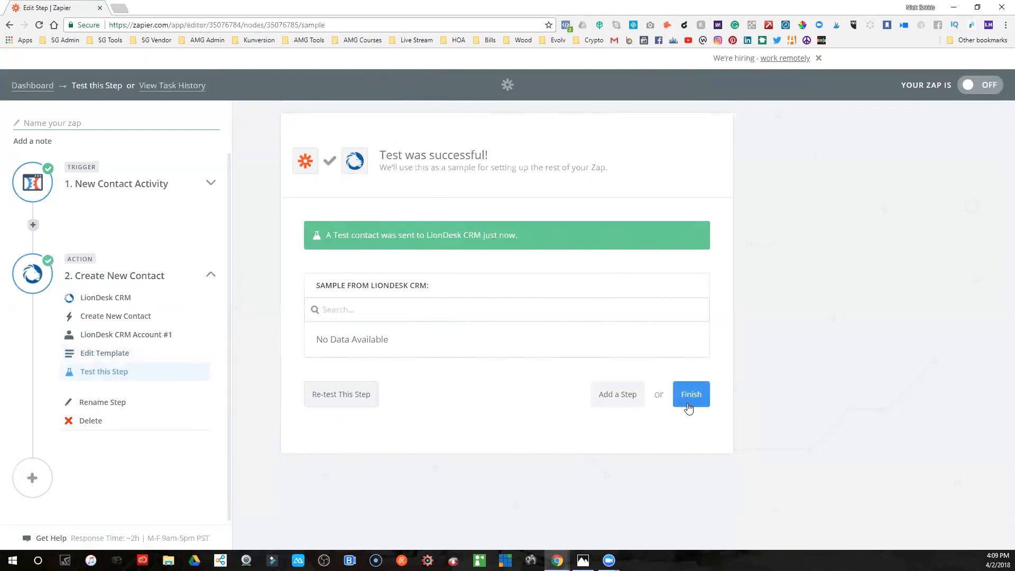
# Step: Finish the Zap setup, name it "Just Listed" followed by the listing's street address, and turn the Zap on
pyautogui.click(691, 404)
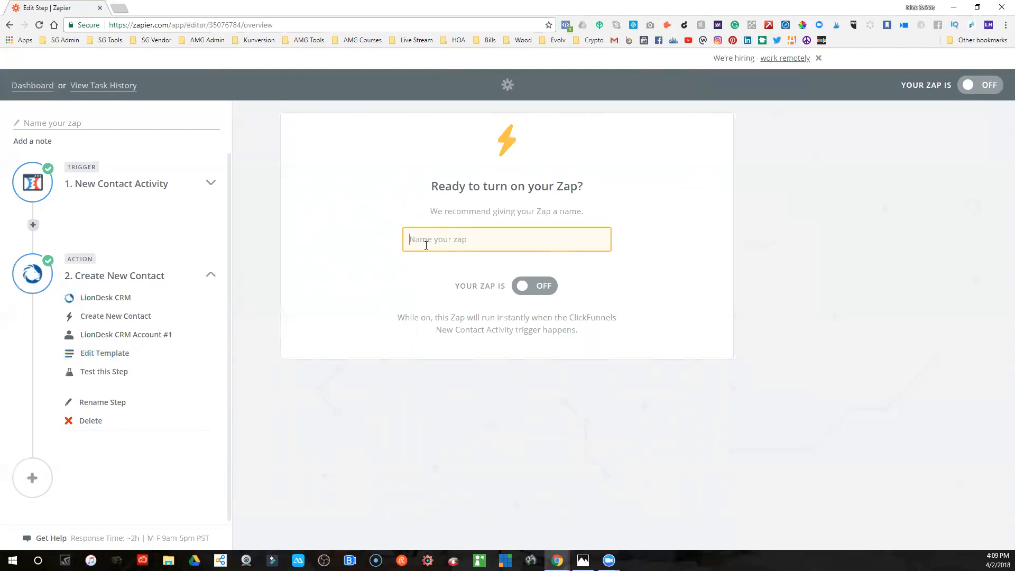
pyautogui.write('Ju')
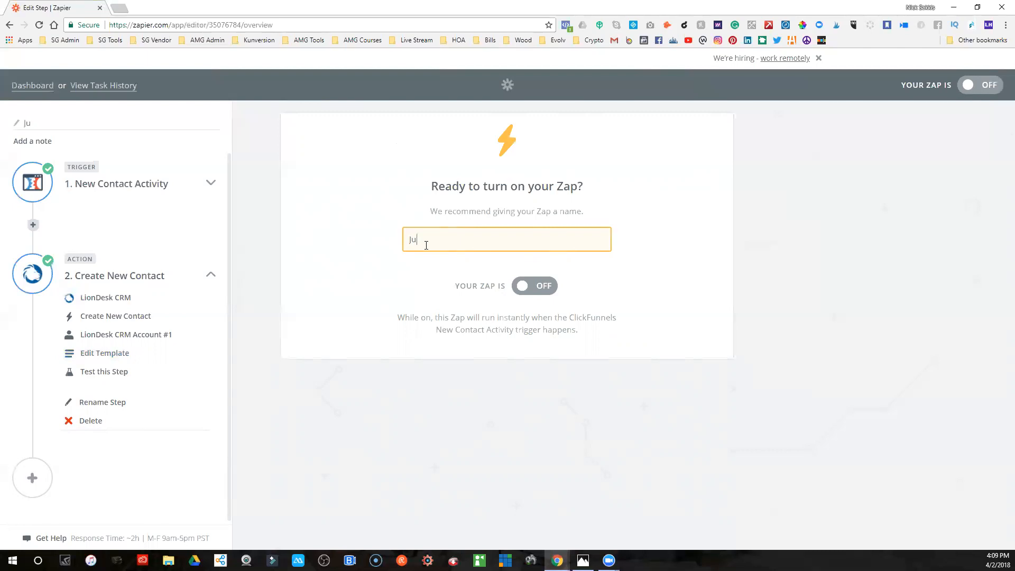
pyautogui.write('st Listed 123 main street')
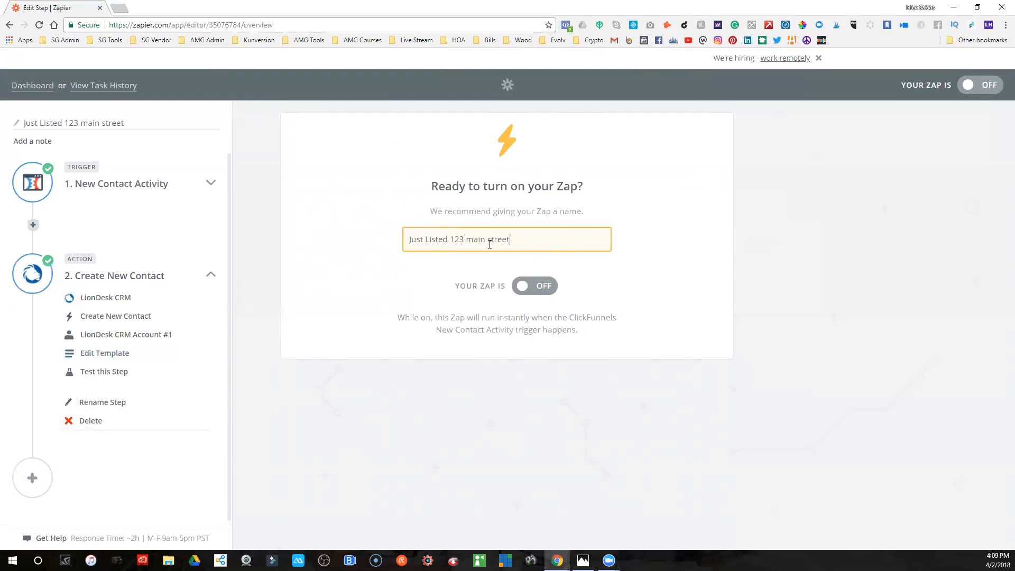
pyautogui.click(523, 287)
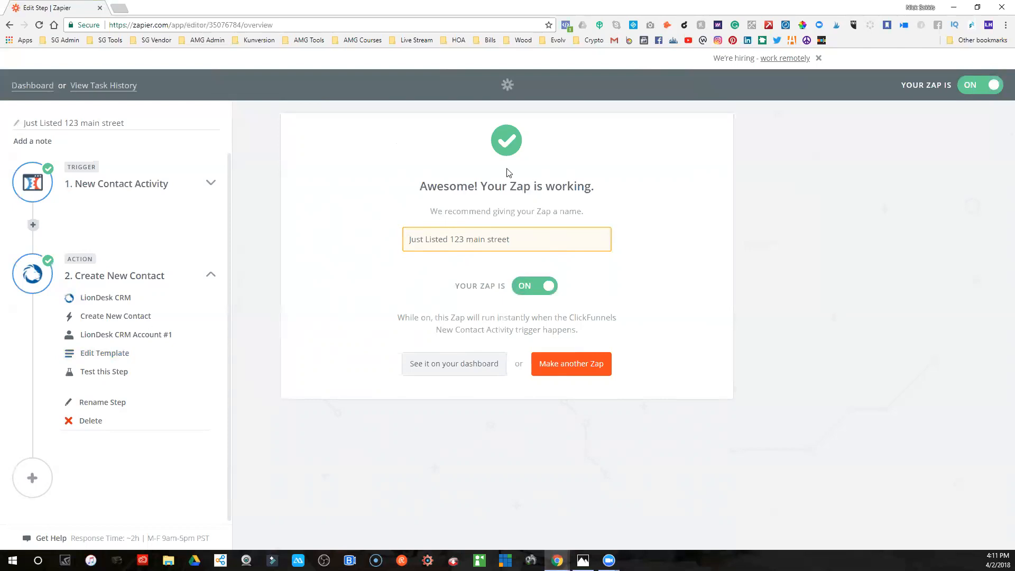
# Step: Go back to the dashboard and search the apps for workflow ideas for "bomb bomb"
pyautogui.click(37, 86)
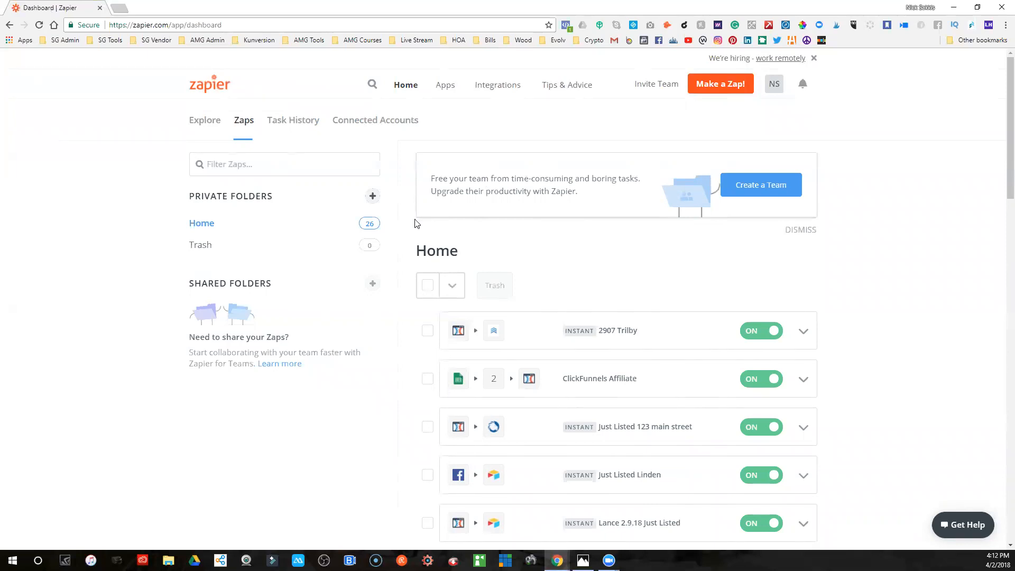
pyautogui.click(209, 85)
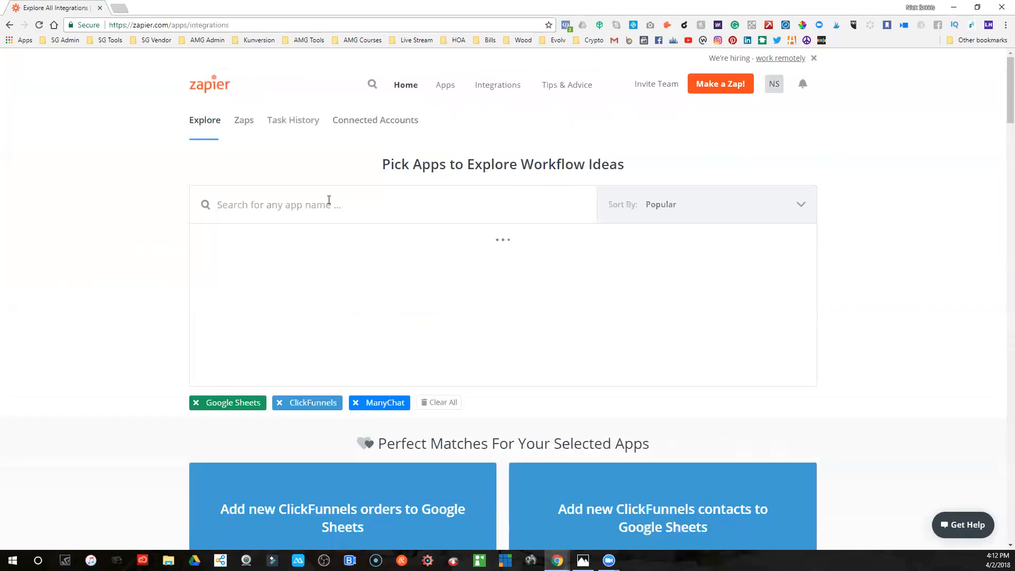
pyautogui.write('bomb bomb')
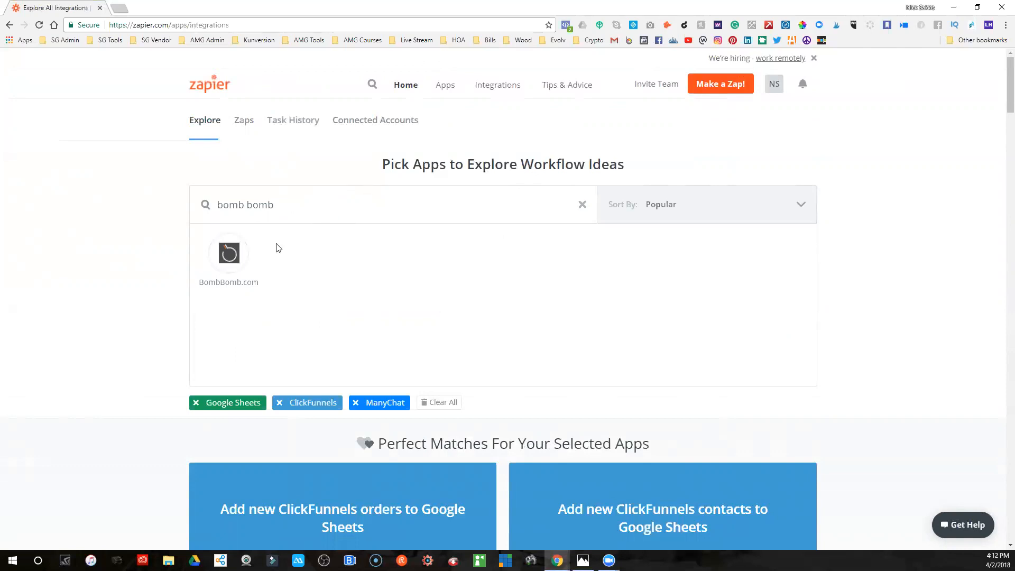
pyautogui.click(236, 270)
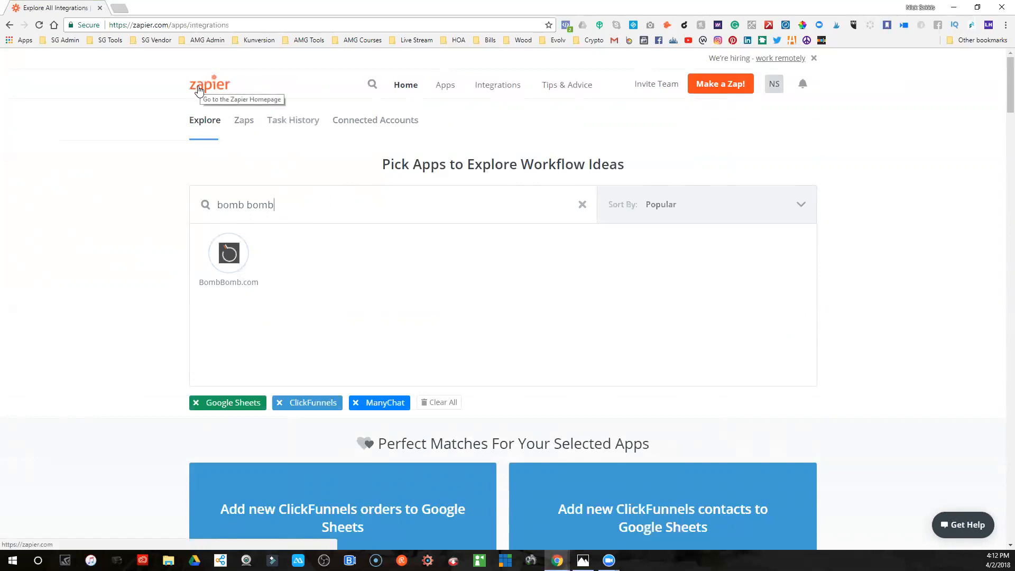
# Step: Clear the app search and look through the list of popular apps available for integration
pyautogui.press('BackSpace')
pyautogui.press('BackSpace')
pyautogui.press('BackSpace')
pyautogui.press('BackSpace')
pyautogui.press('BackSpace')
pyautogui.press('BackSpace')
pyautogui.press('BackSpace')
pyautogui.press('BackSpace')
pyautogui.press('BackSpace')
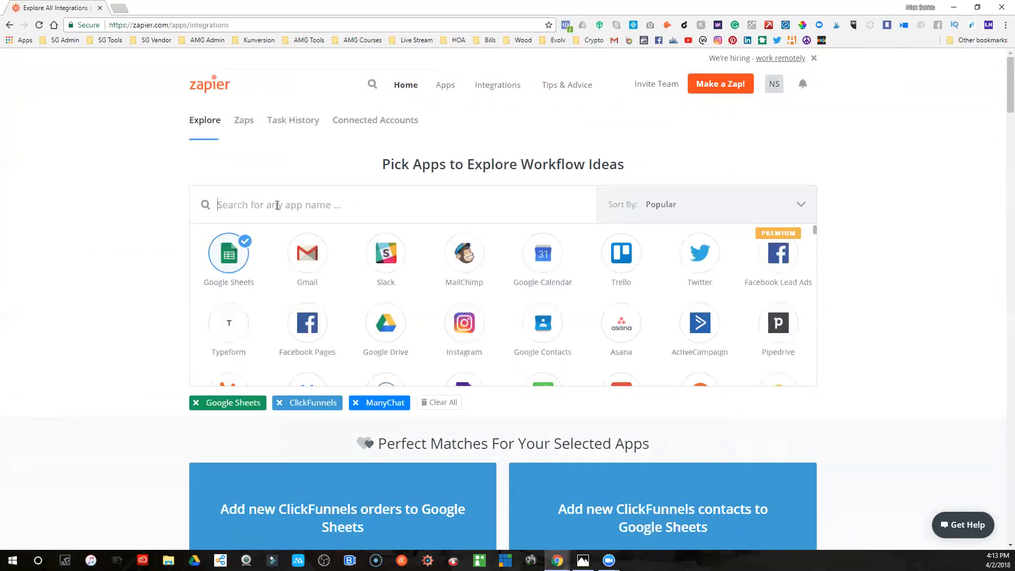
pyautogui.scroll(-1, 422, 285)
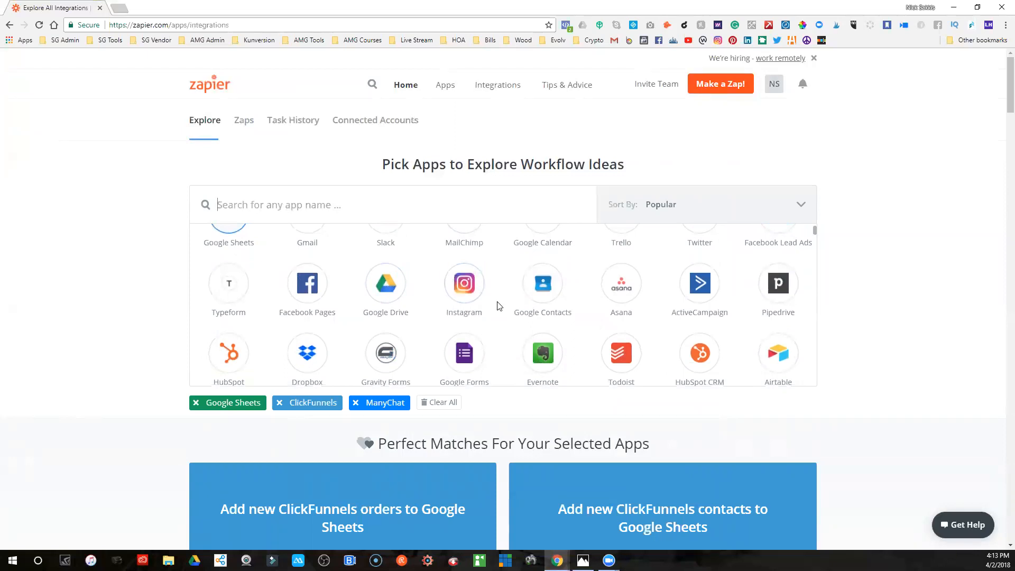
pyautogui.scroll(-1, 497, 305)
pyautogui.scroll(-1, 497, 306)
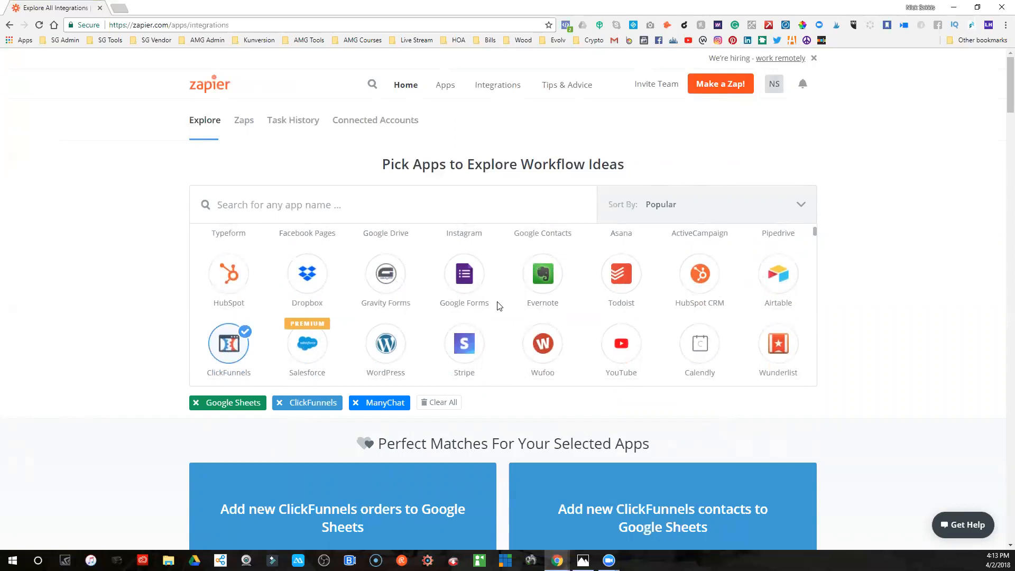
pyautogui.scroll(-1, 494, 308)
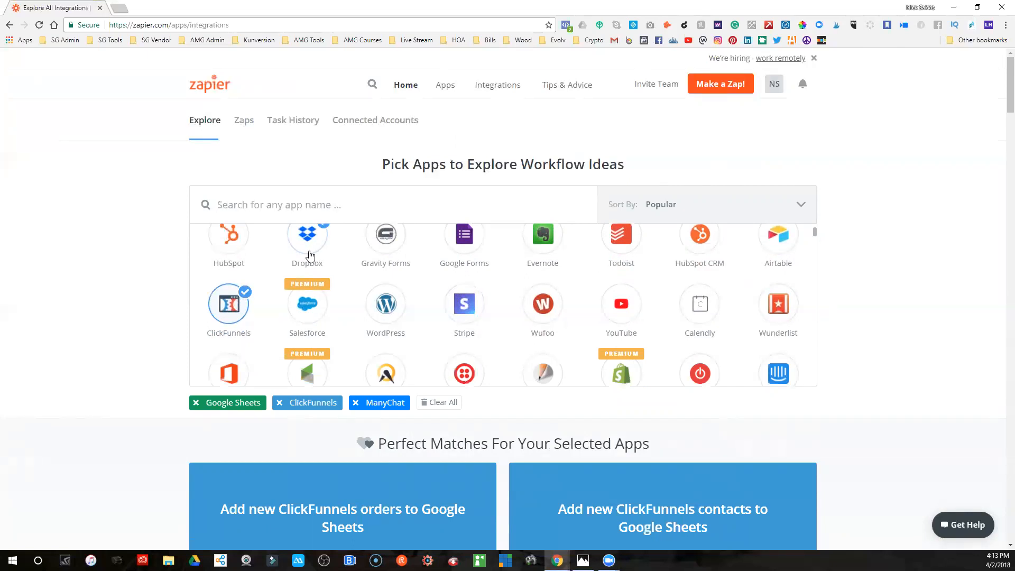
pyautogui.scroll(-1, 349, 288)
pyautogui.scroll(-2, 368, 298)
pyautogui.scroll(-1, 348, 289)
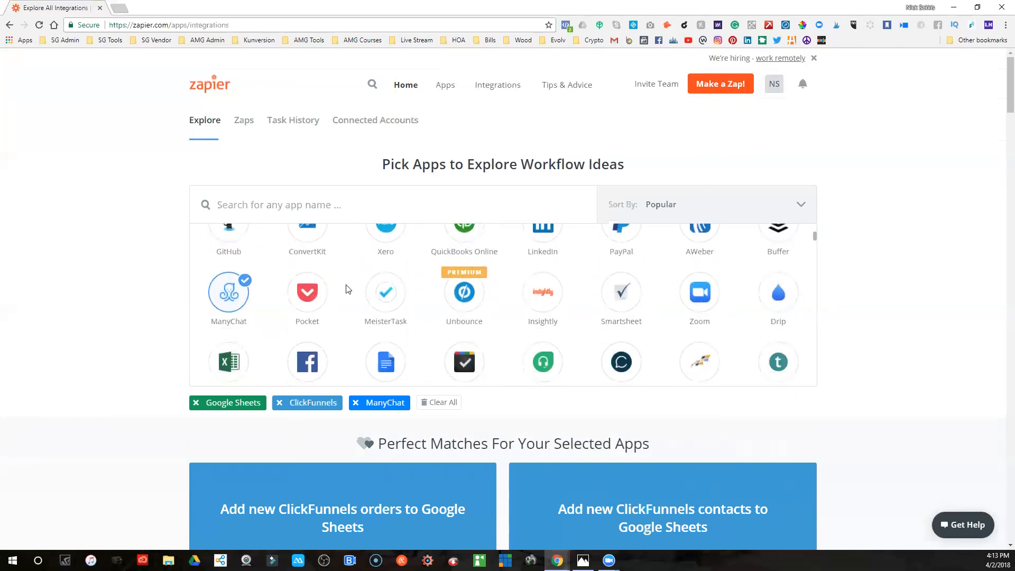
pyautogui.scroll(-1, 348, 289)
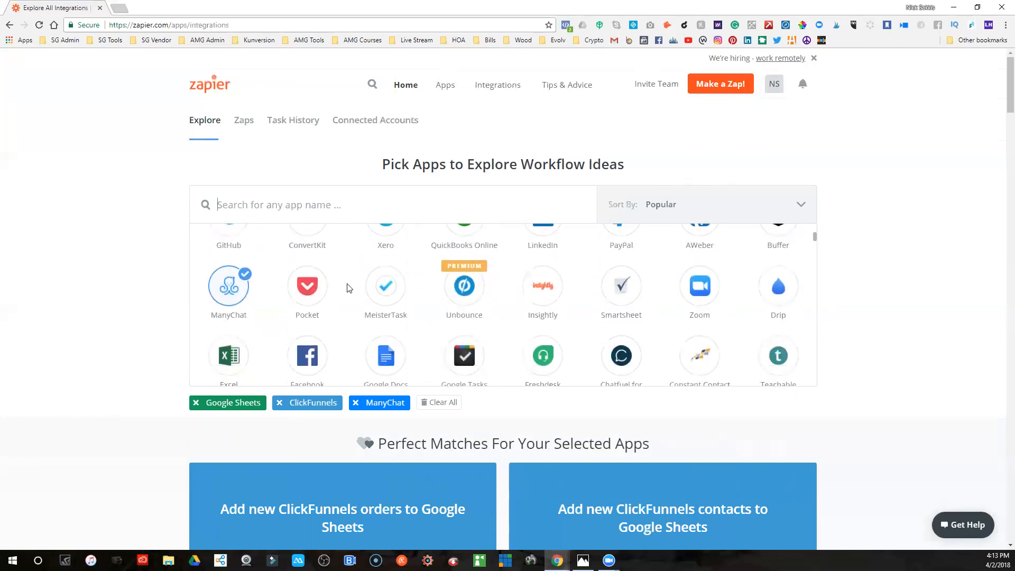